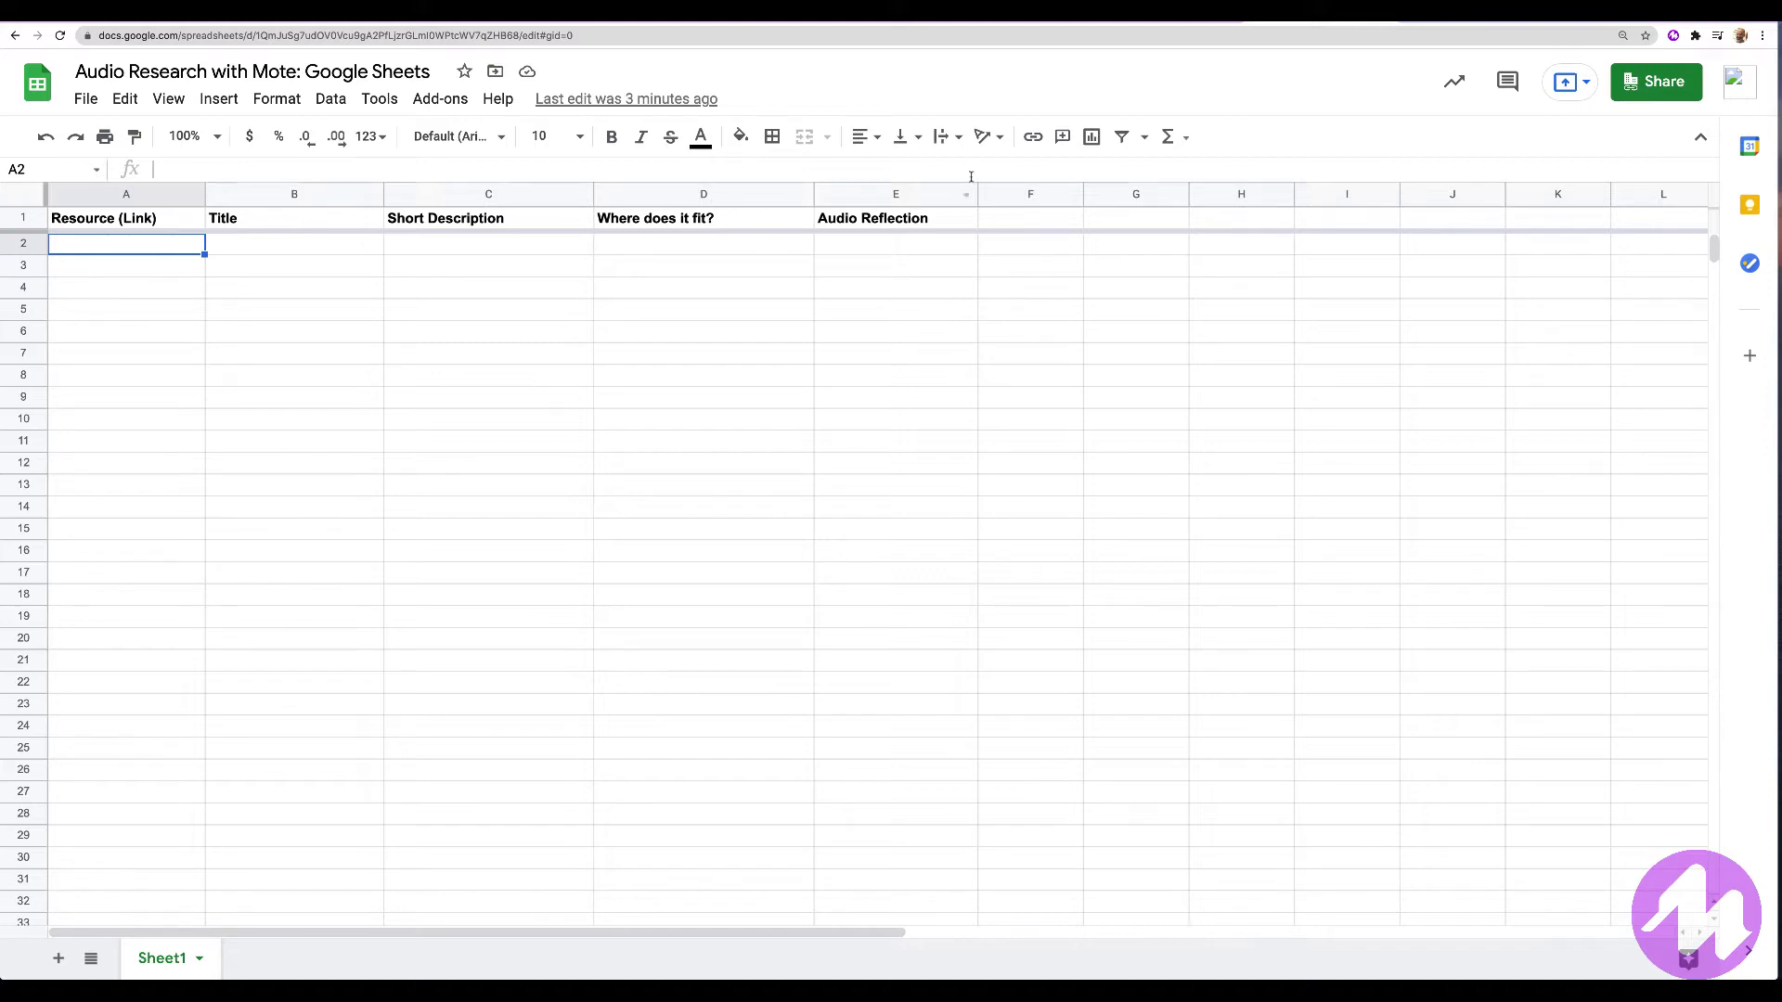
# Step: Paste the GBH article's URL into A2 and wrap the text within the cell
pyautogui.hotkey('ctrl', 'Tab')
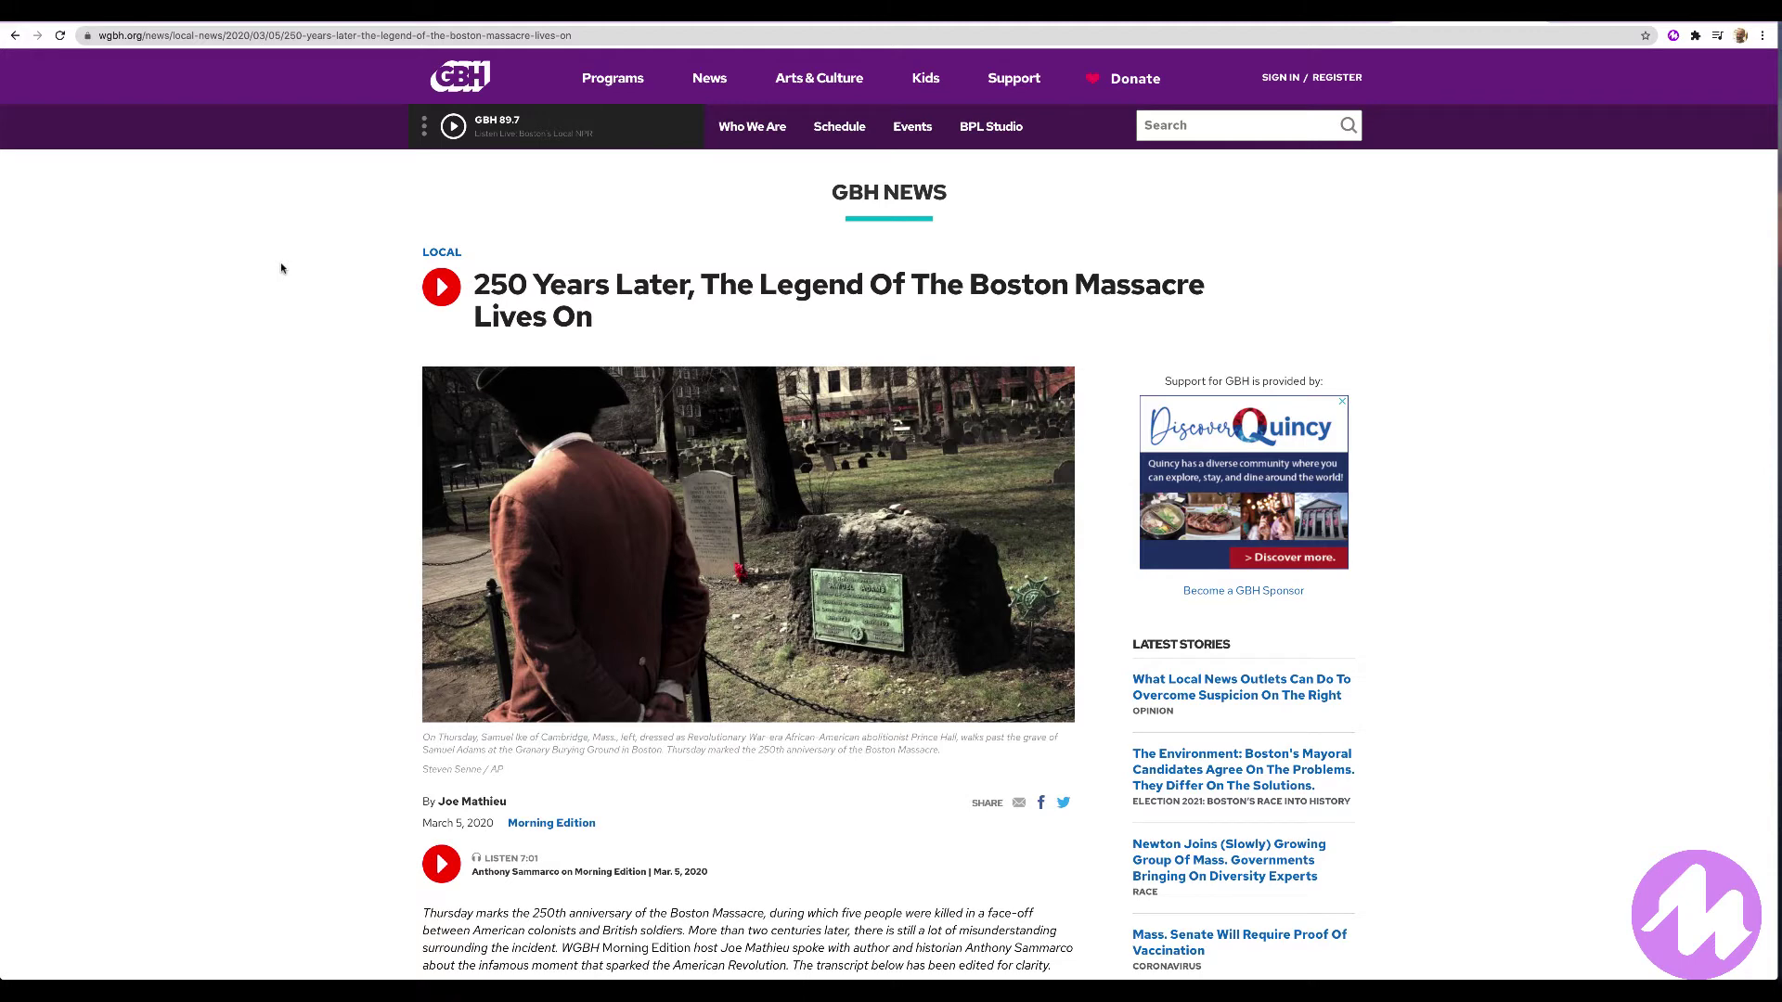
pyautogui.click(338, 34)
pyautogui.hotkey('ctrl', 'c')
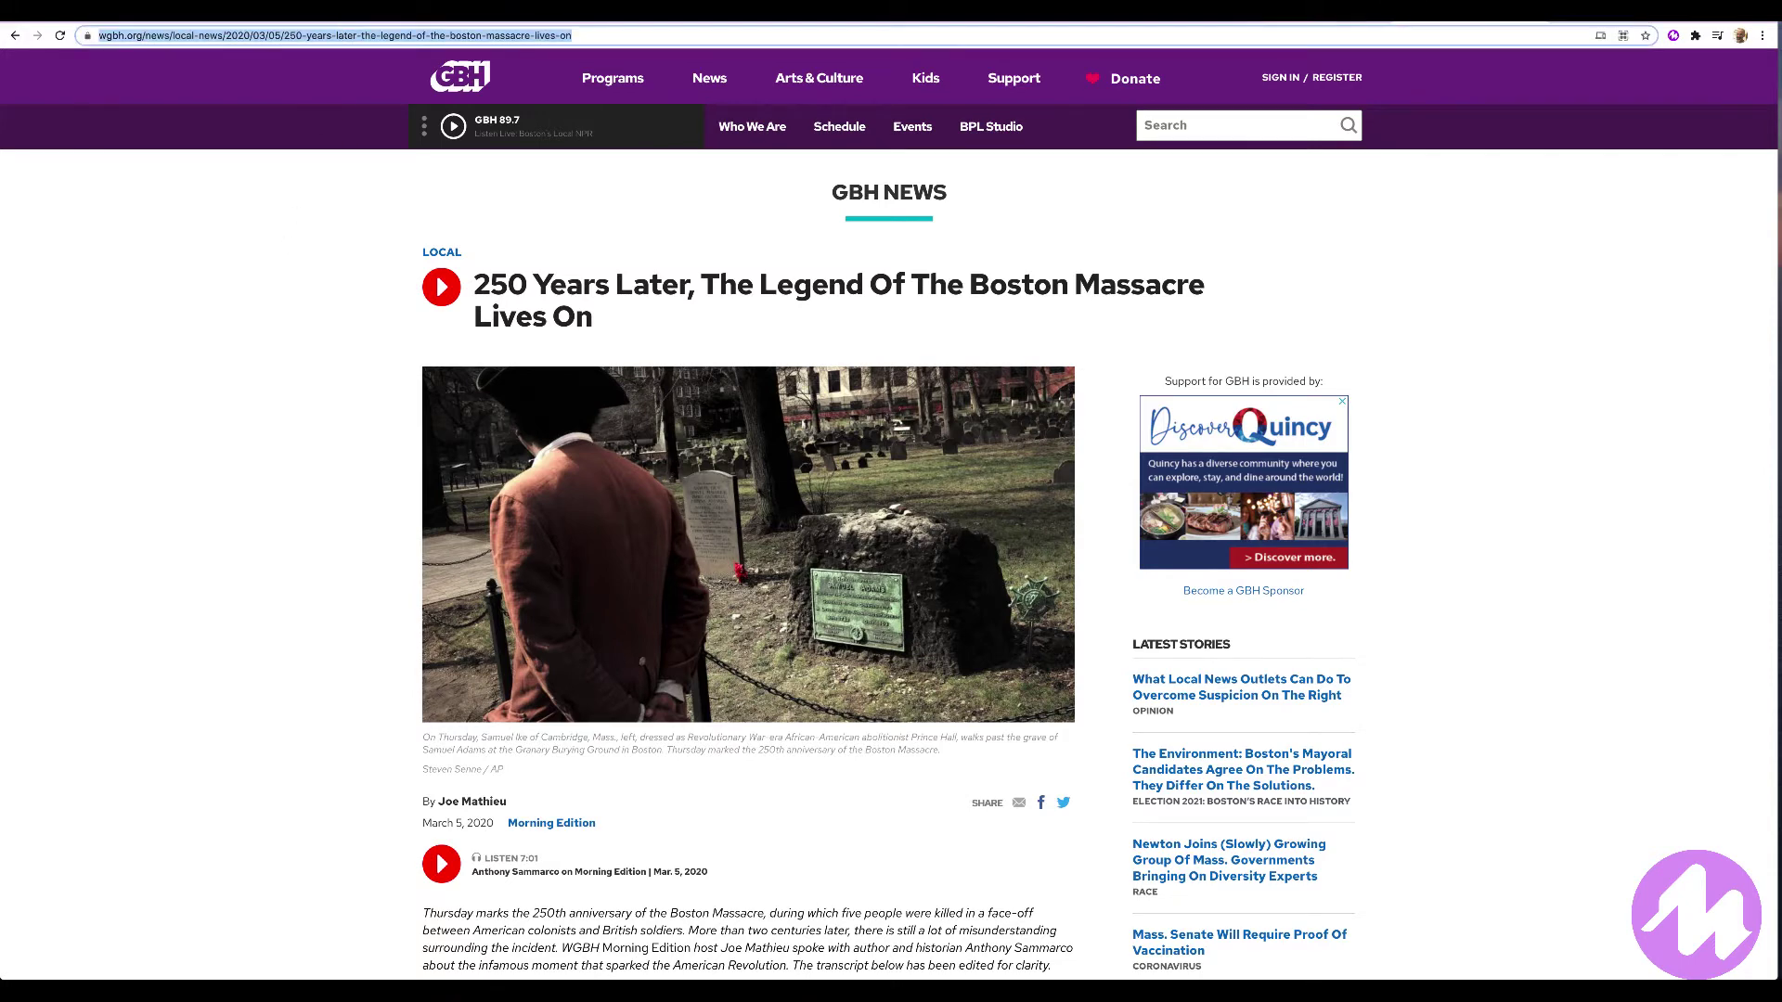
pyautogui.hotkey('ctrl', 'Tab')
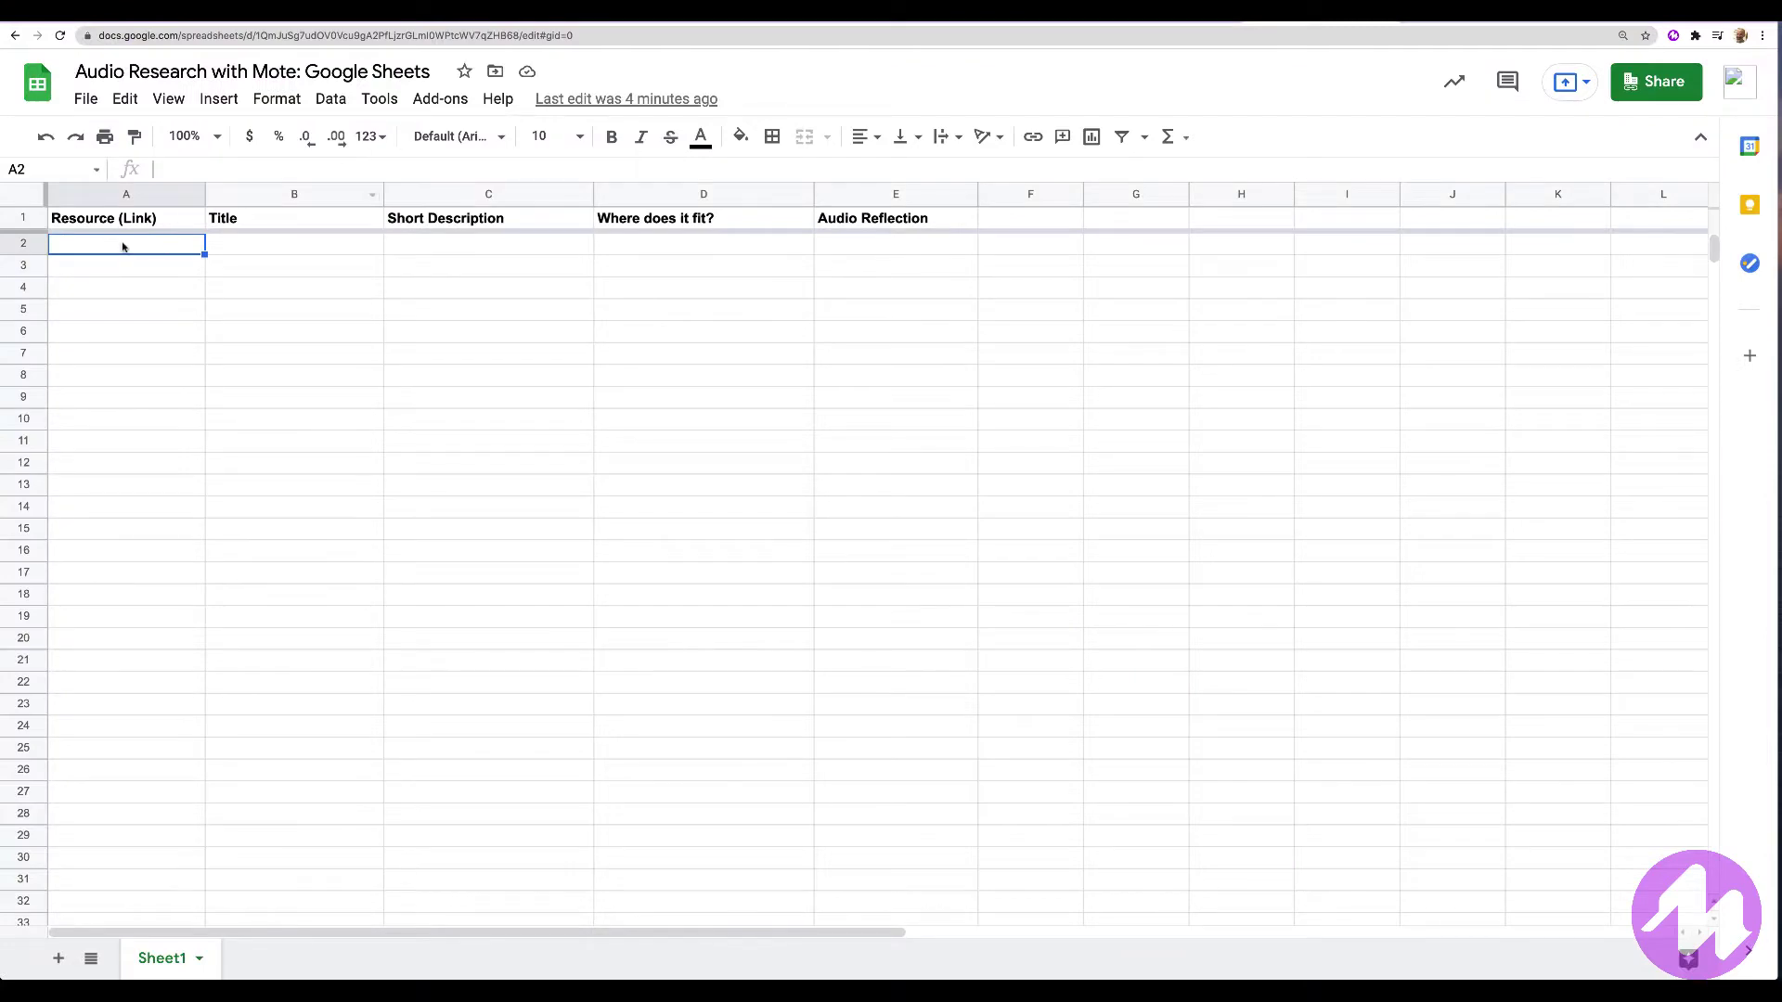
pyautogui.hotkey('ctrl', 'v')
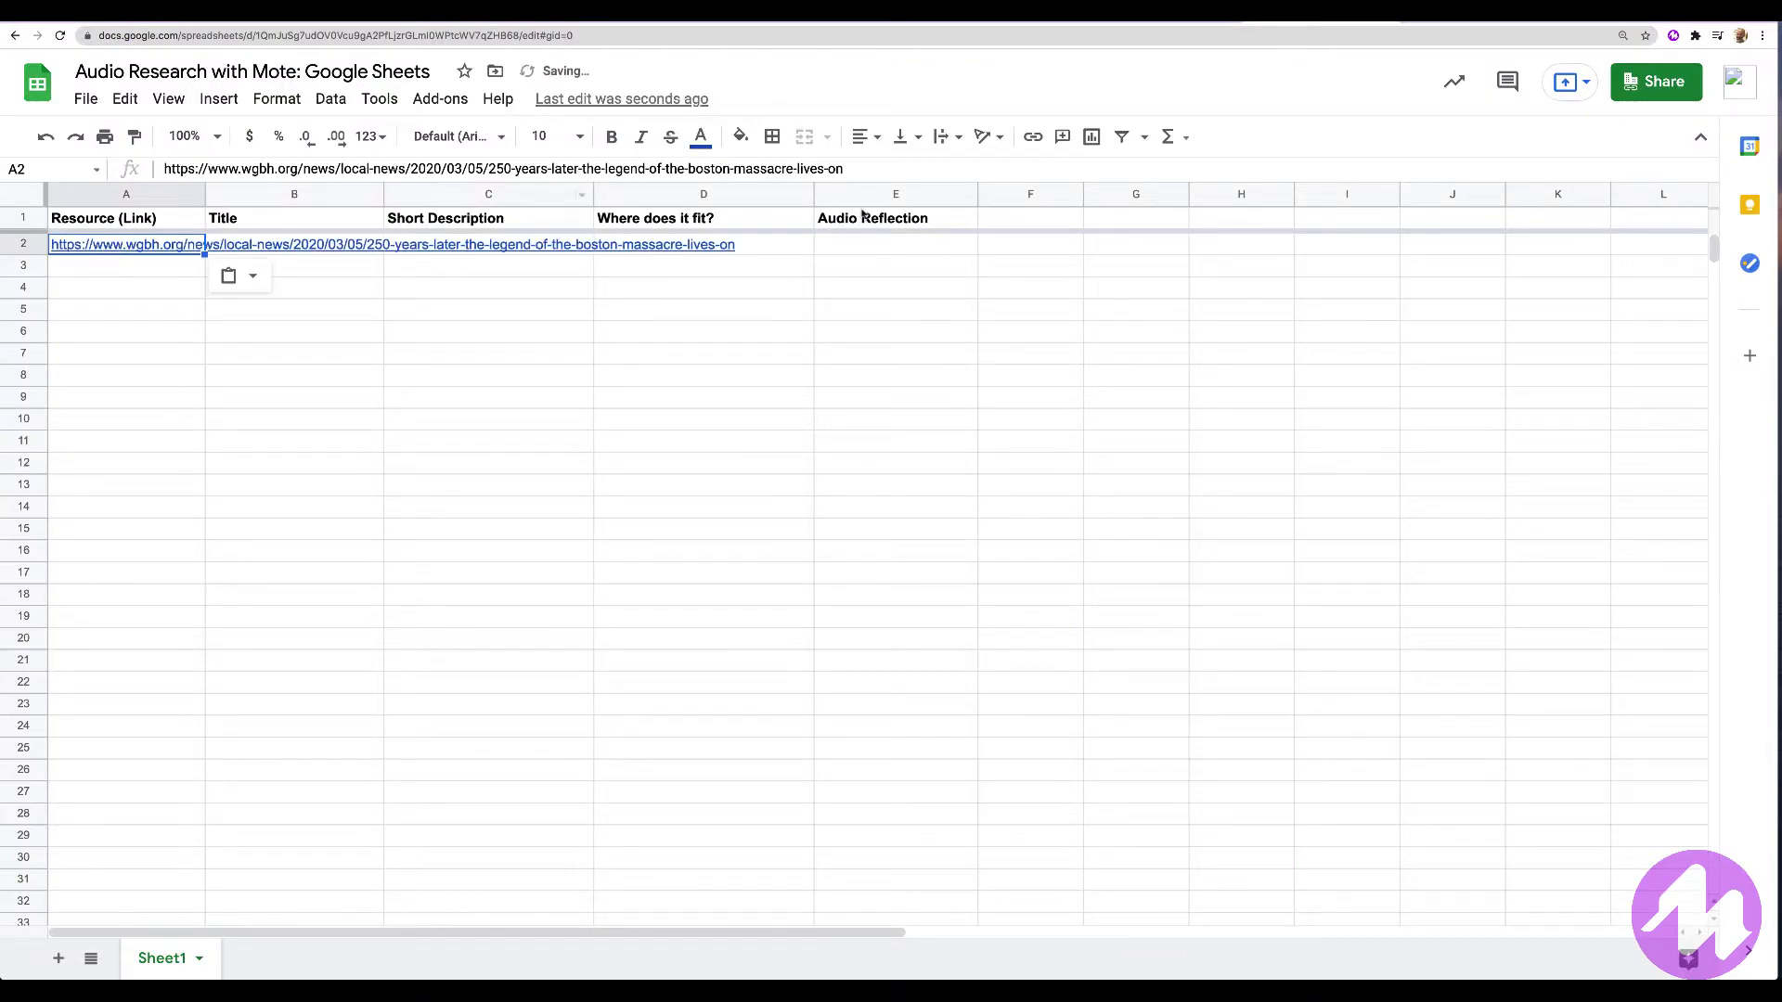
pyautogui.click(944, 137)
pyautogui.click(971, 172)
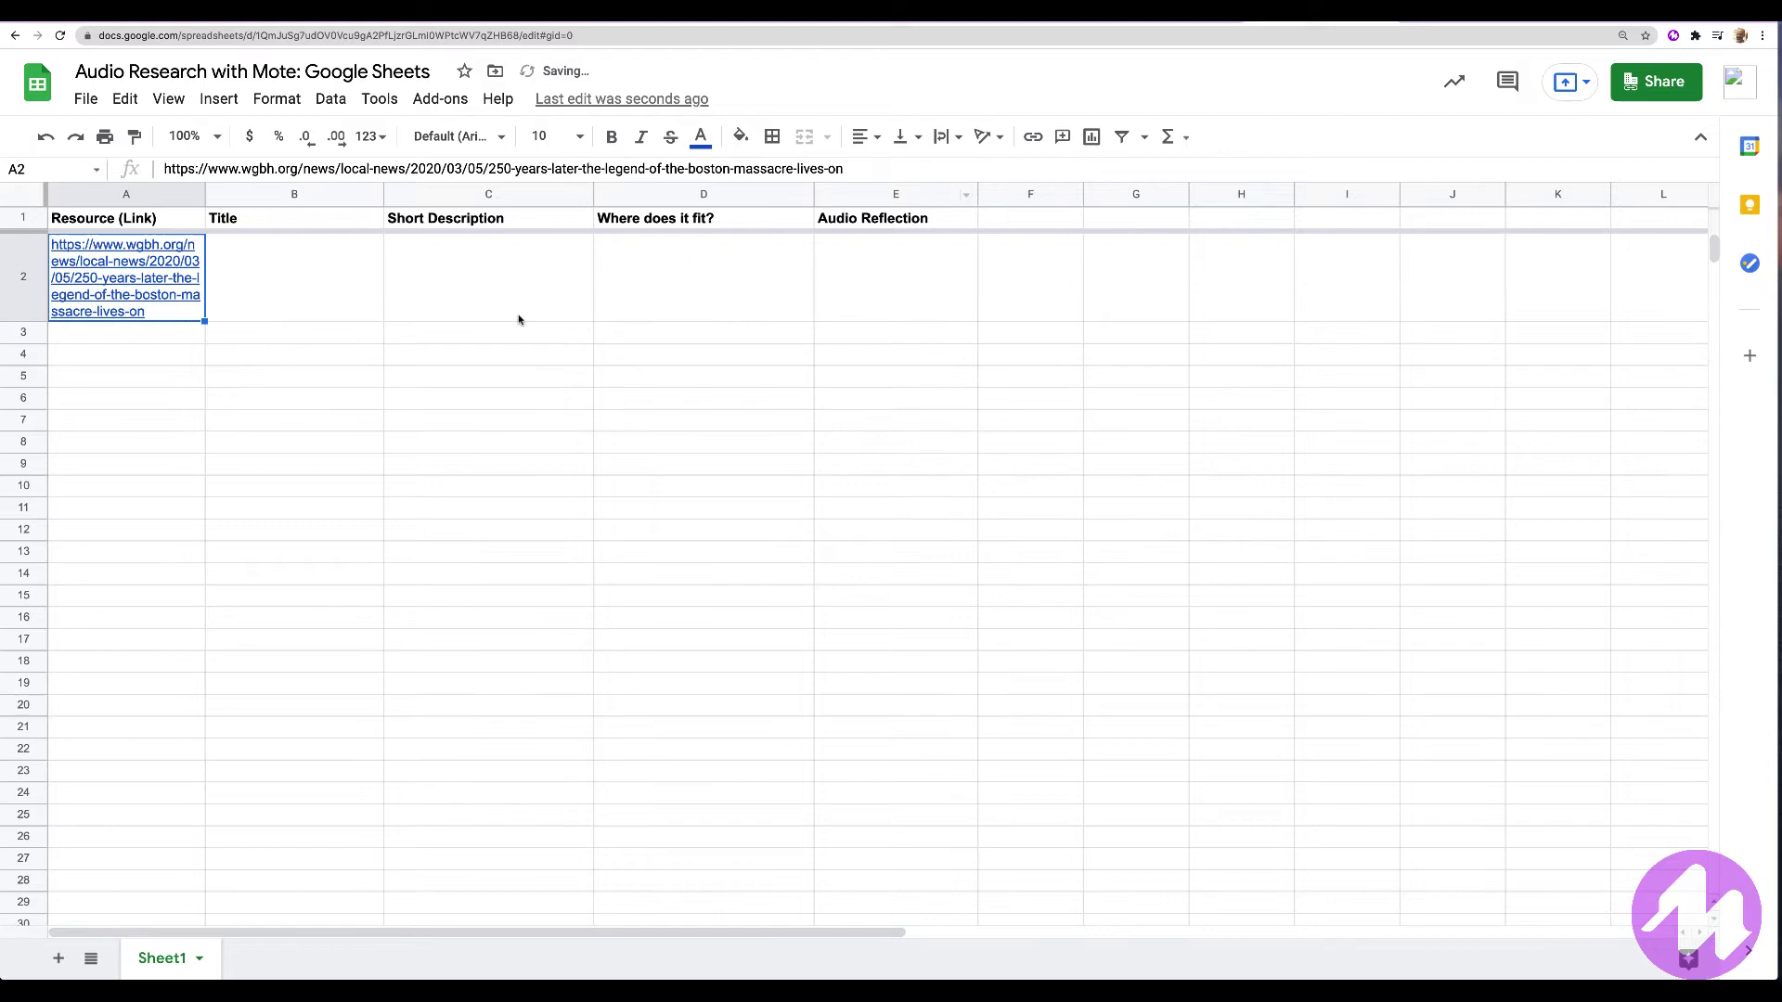
pyautogui.click(299, 286)
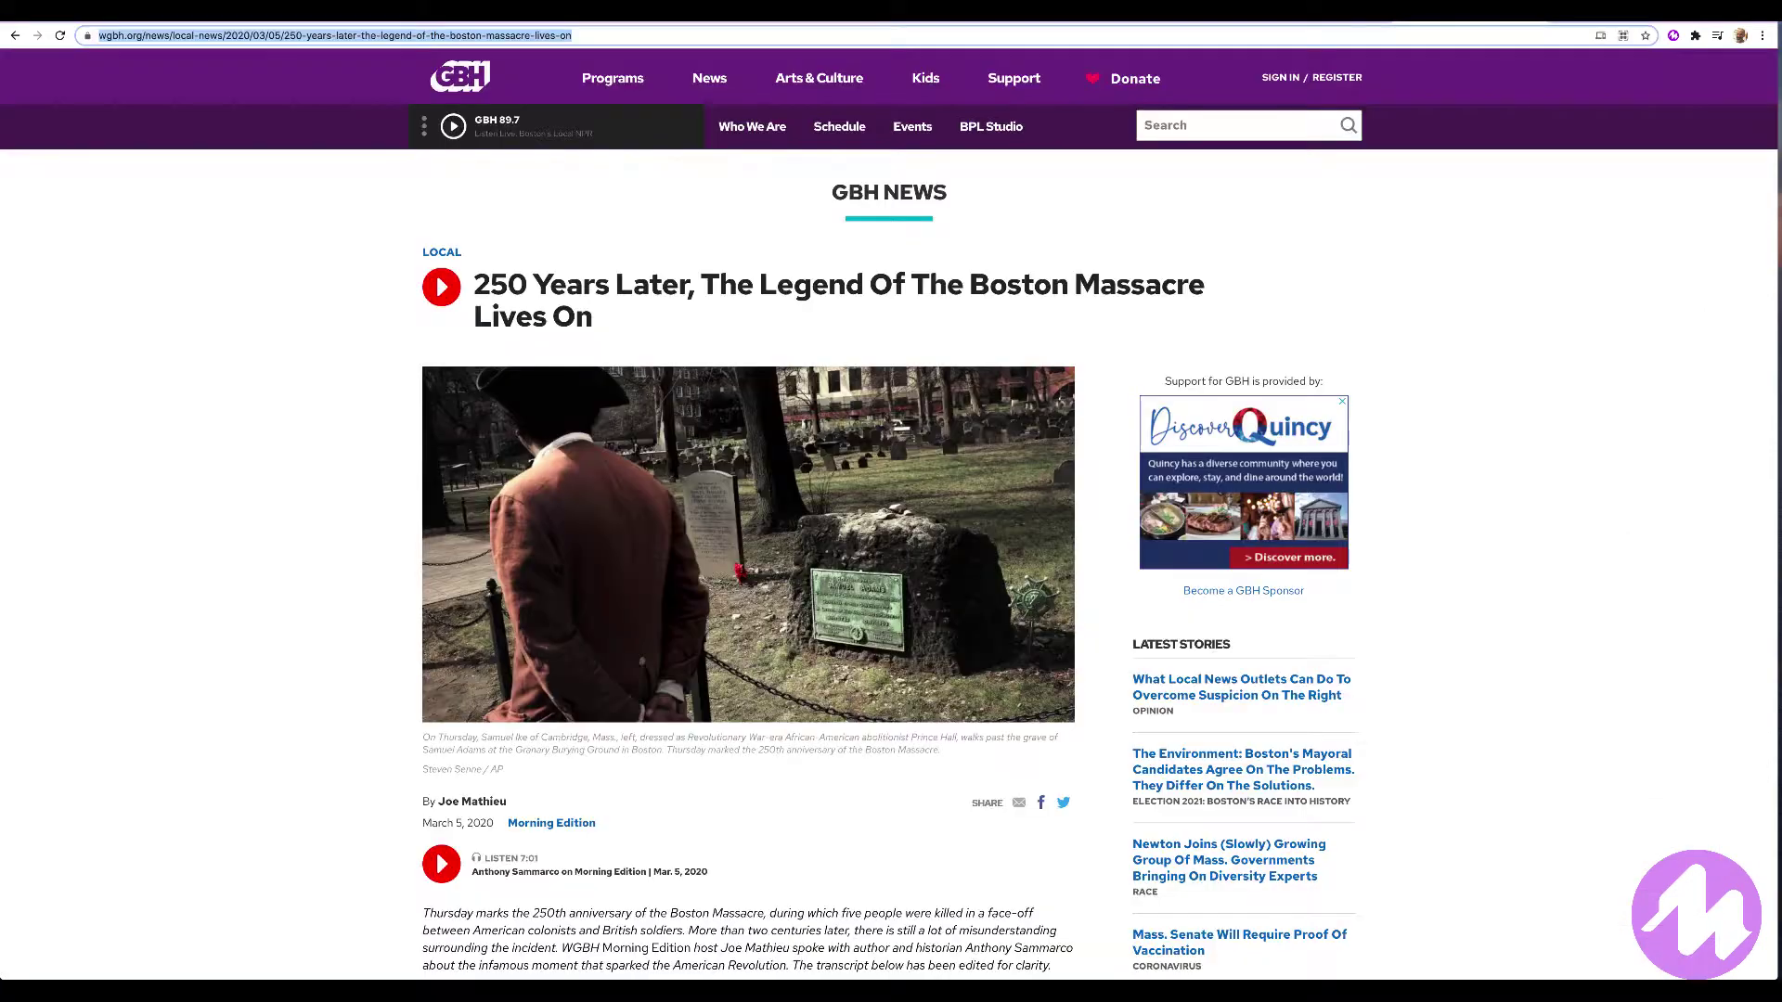
# Step: Paste the headline '250 Years Later, The Legend Of The Boston Massacre Lives On' into B2, wrapped, at font size 9
pyautogui.hotkey('ctrl', 'shift', 'Tab')
pyautogui.moveTo(476, 288); pyautogui.dragTo(617, 320)
pyautogui.hotkey('ctrl', 'c')
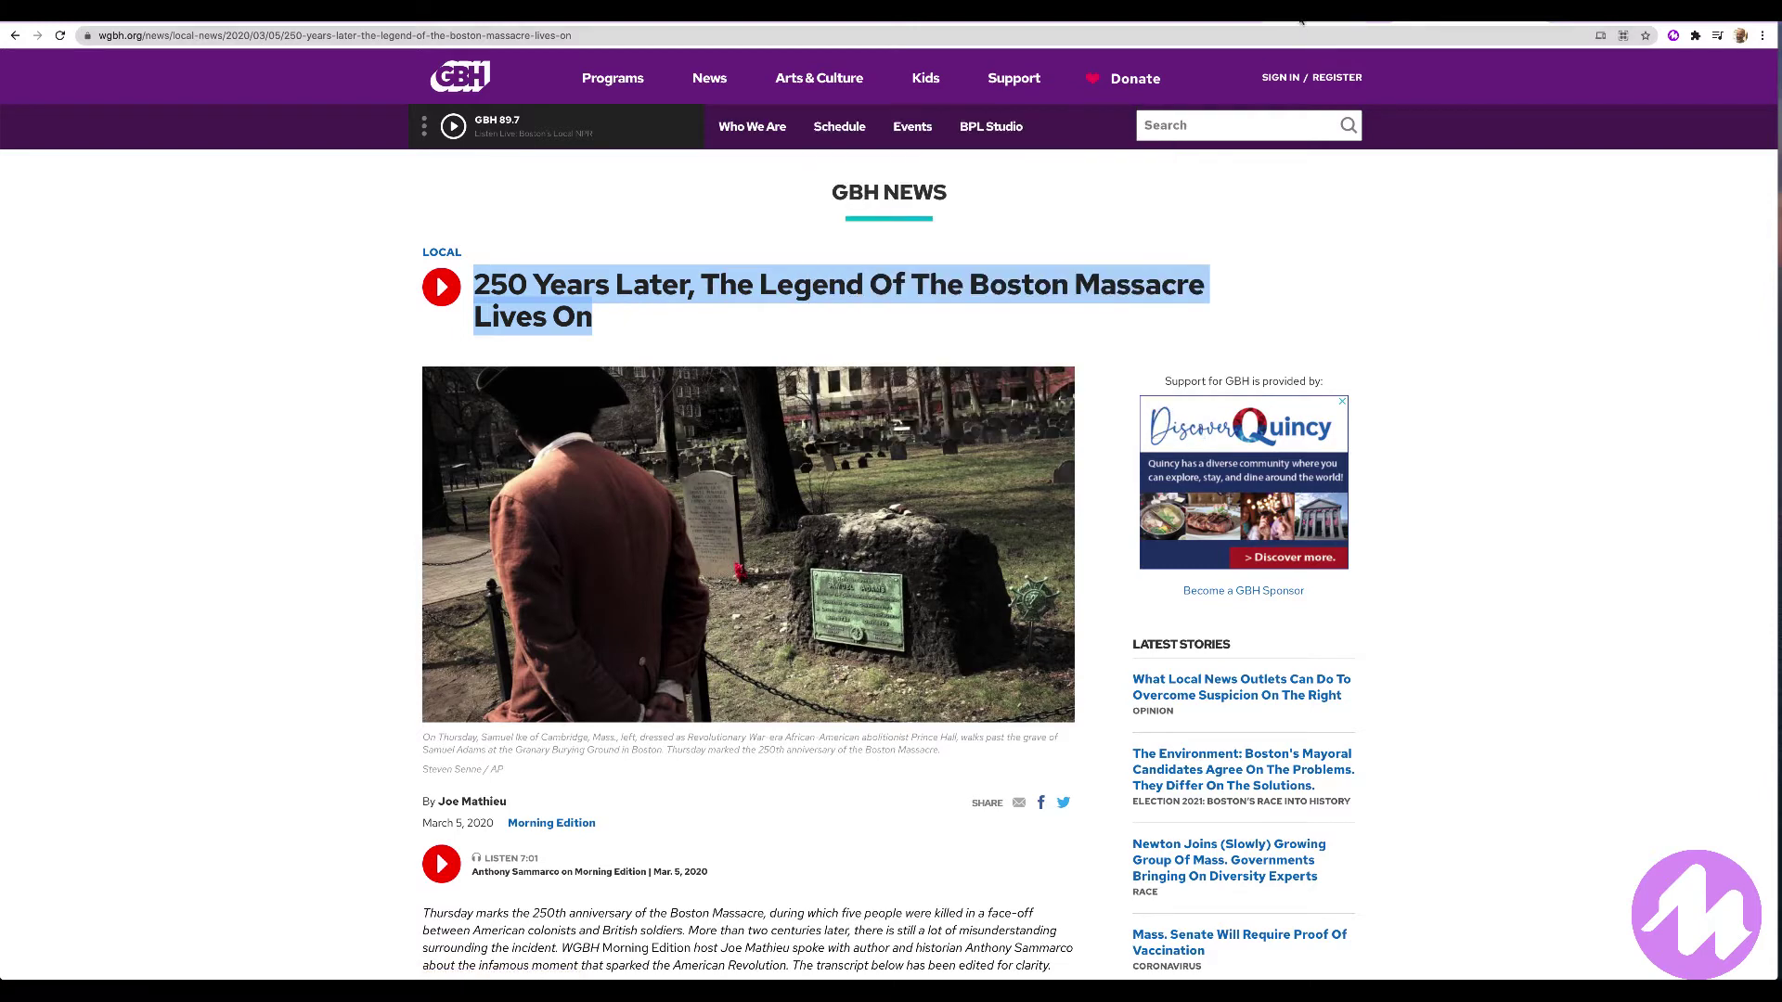
pyautogui.hotkey('ctrl', 'Tab')
pyautogui.hotkey('ctrl', 'v')
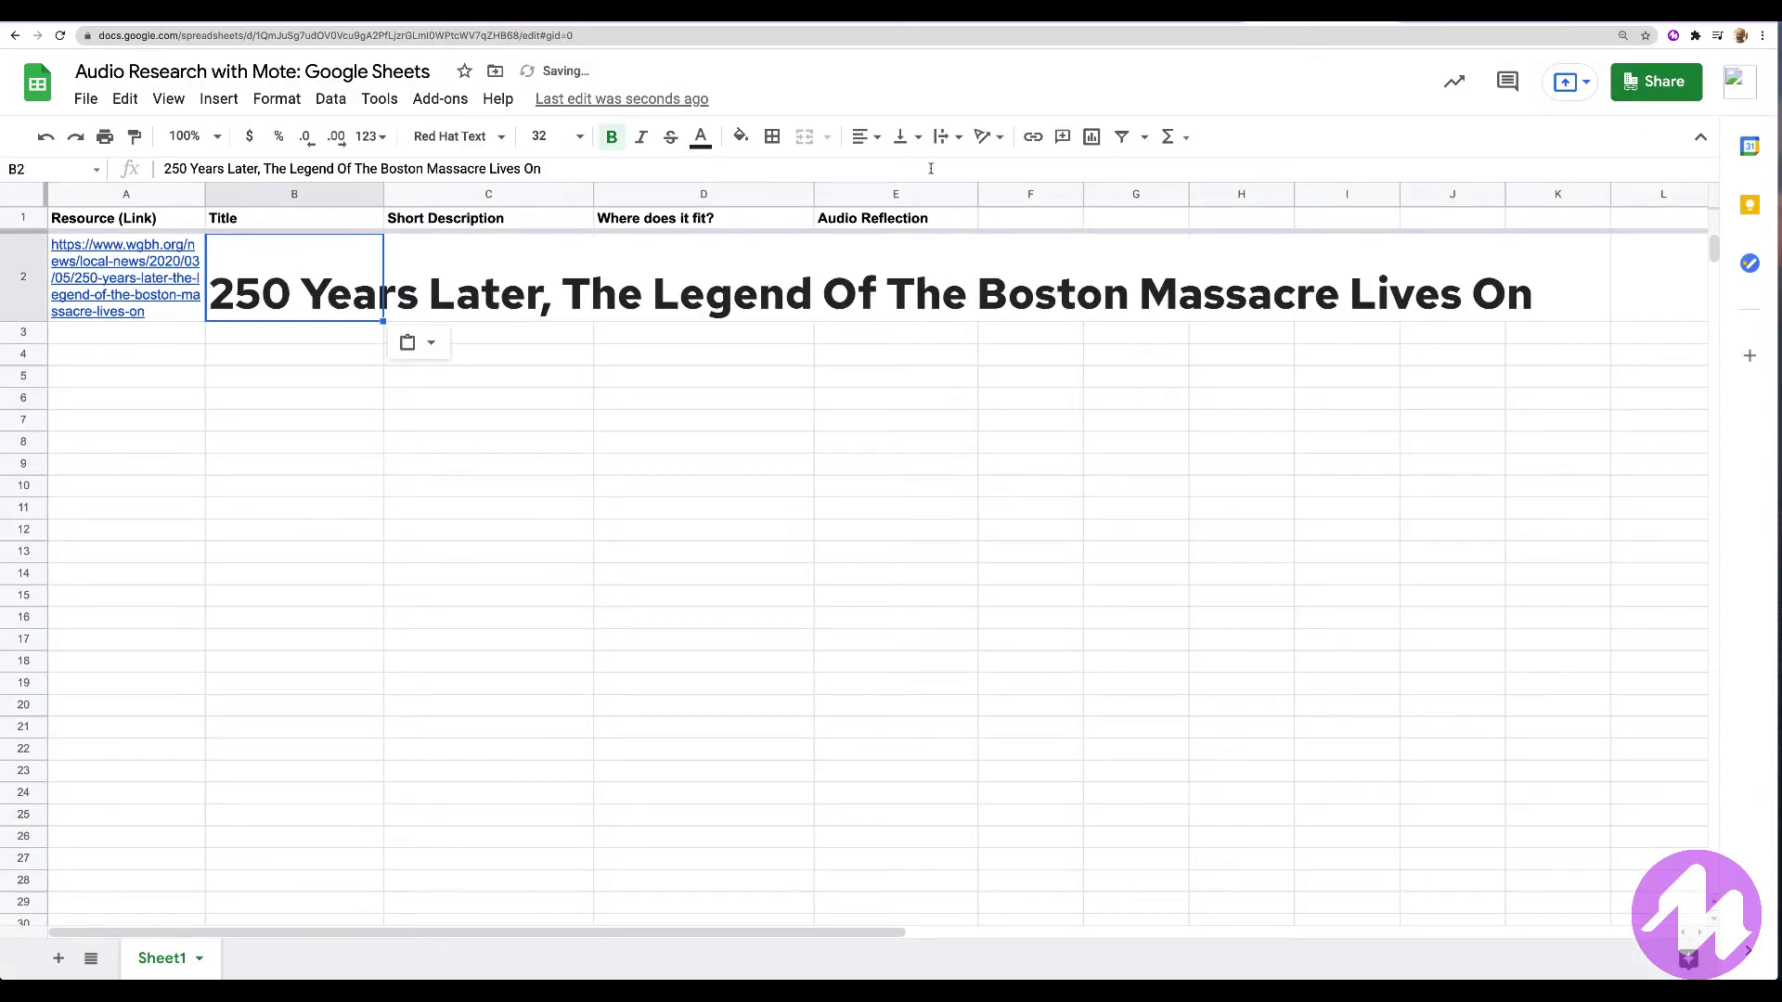
pyautogui.click(946, 137)
pyautogui.click(971, 173)
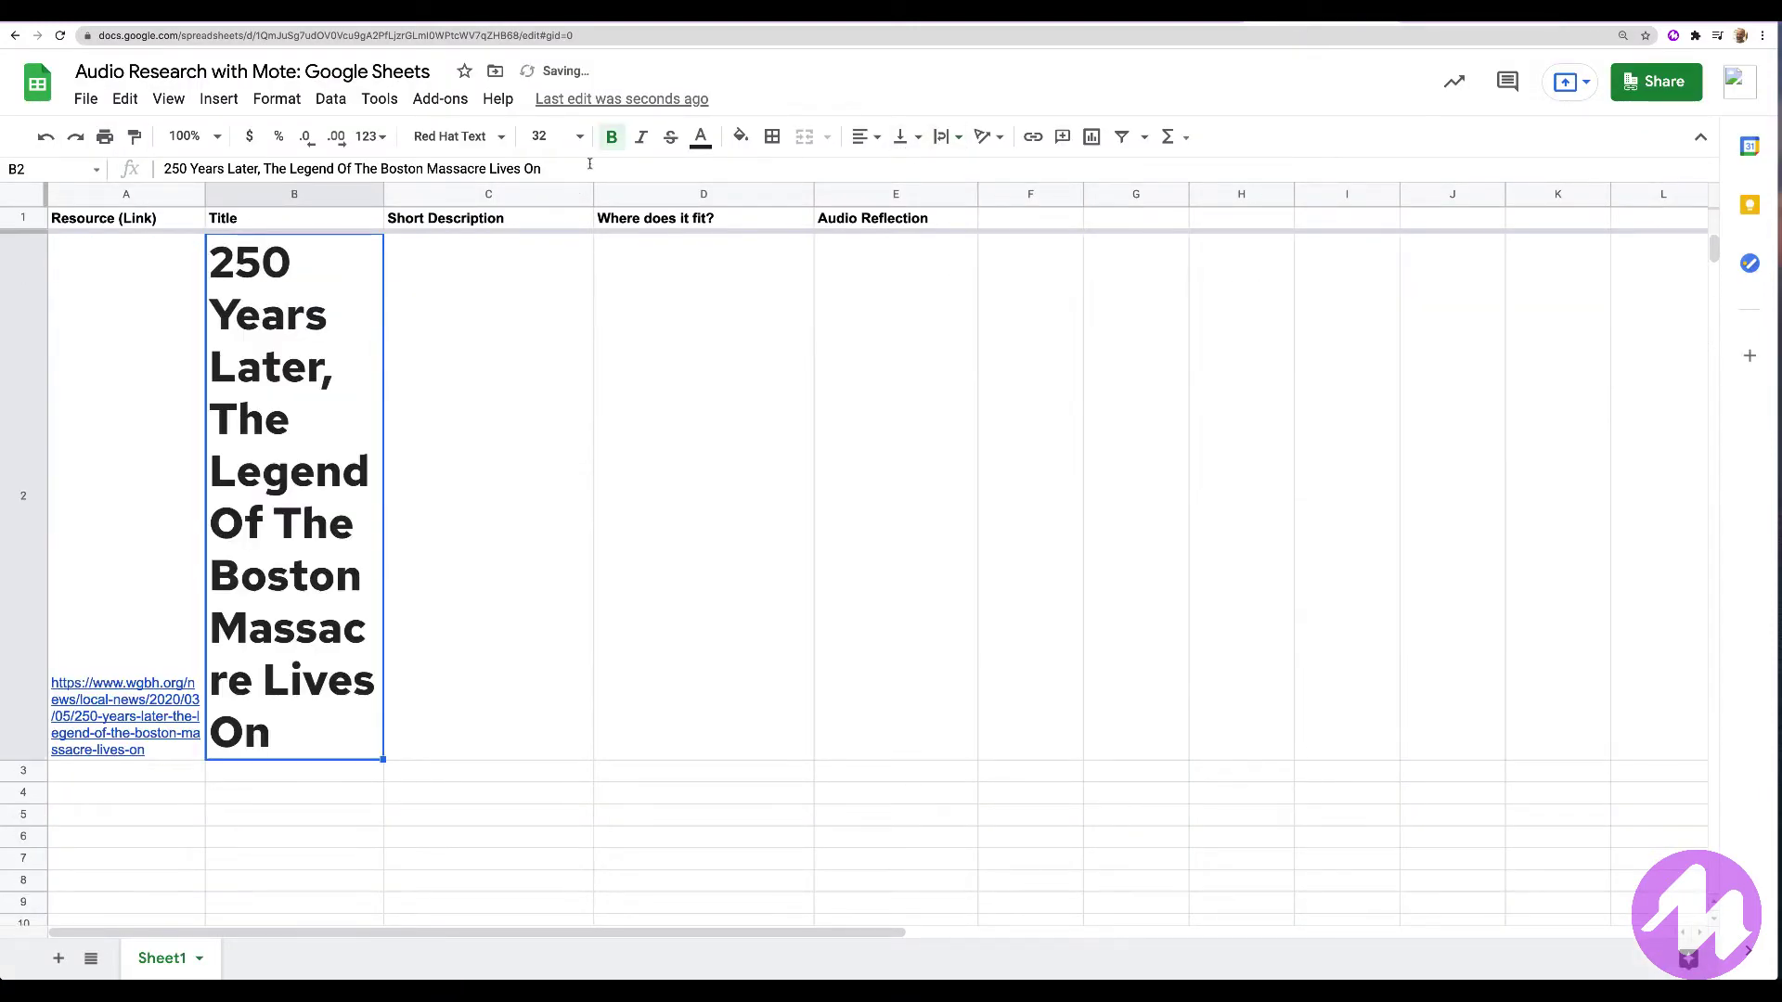
pyautogui.click(540, 136)
pyautogui.click(543, 274)
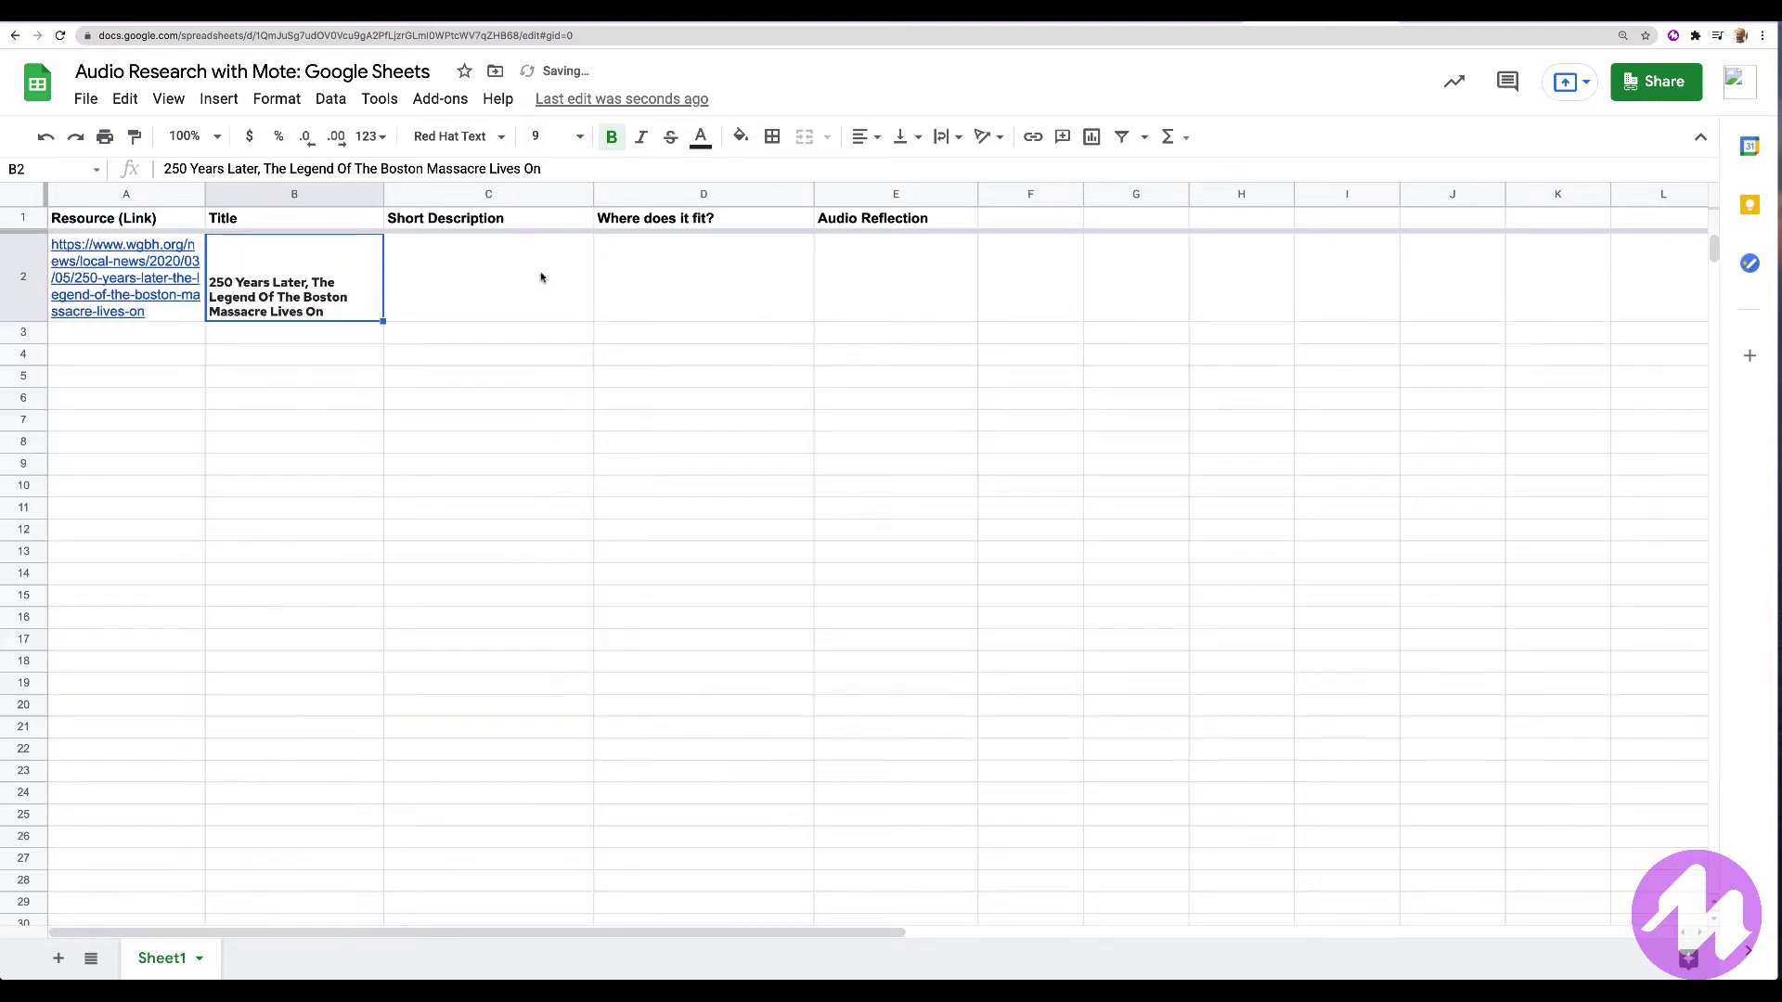
pyautogui.click(444, 279)
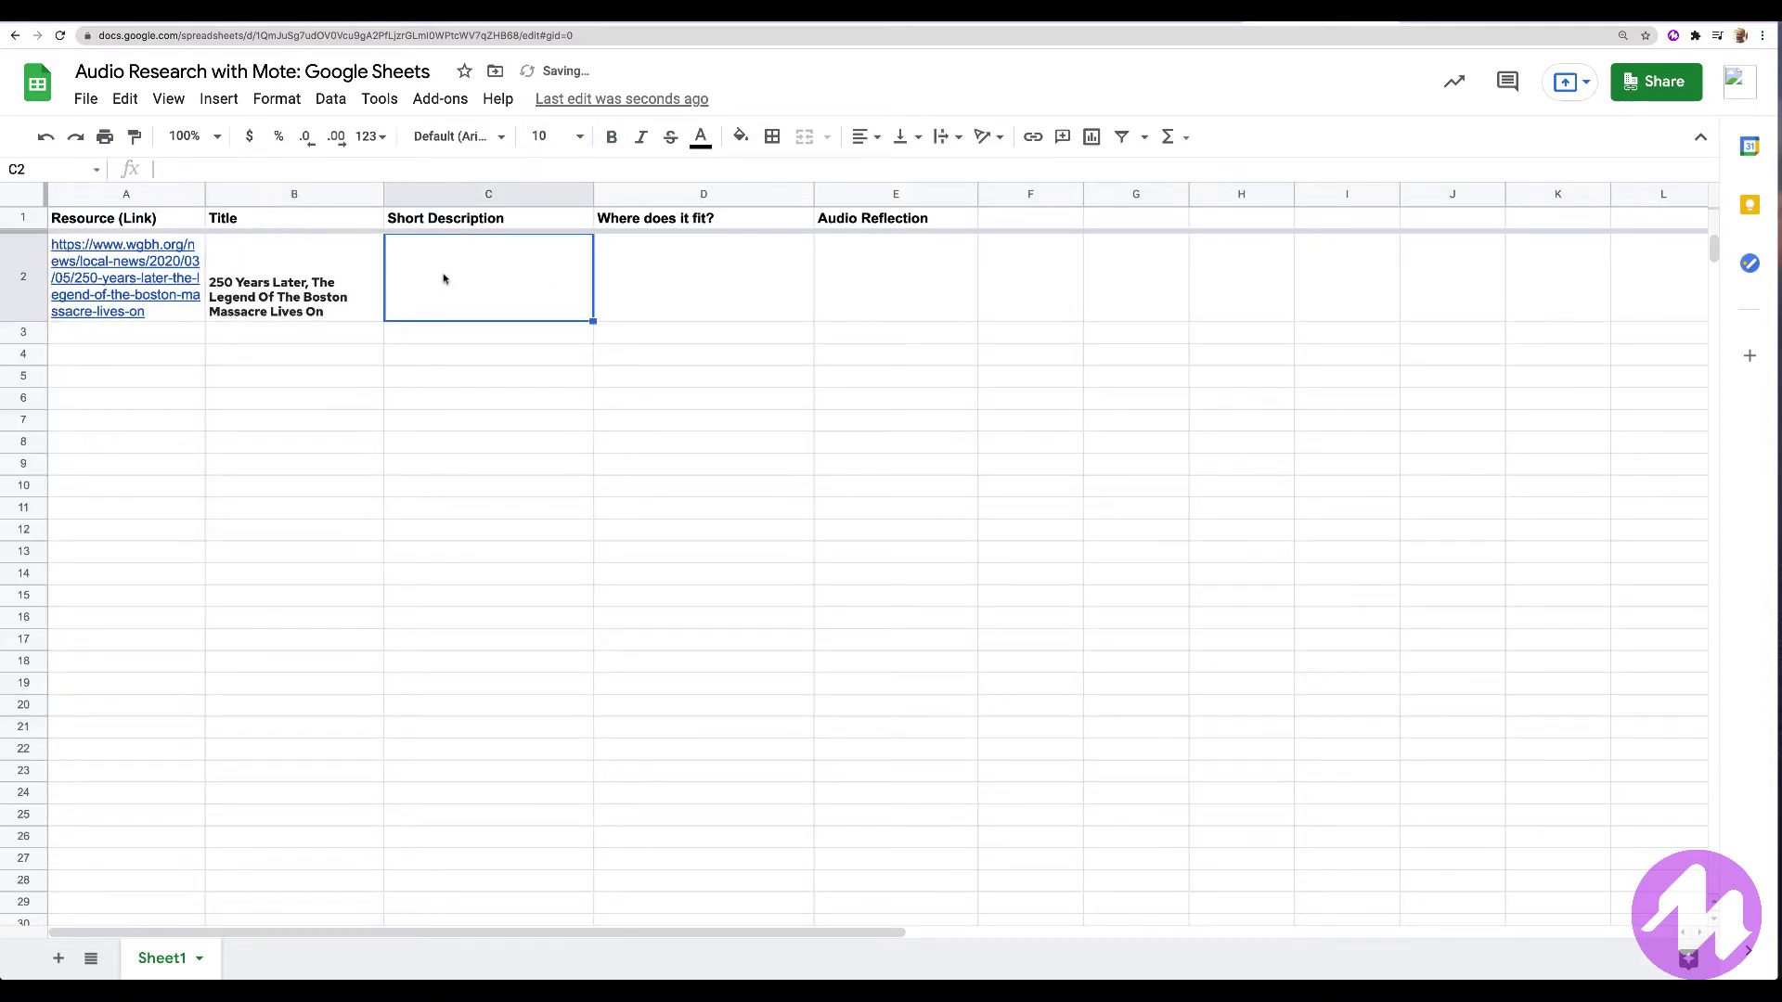
# Step: Enter 'Here is an article from NPR...' in C2 and 'Introduction' in D2
pyautogui.write('Here is an article from NPR...')
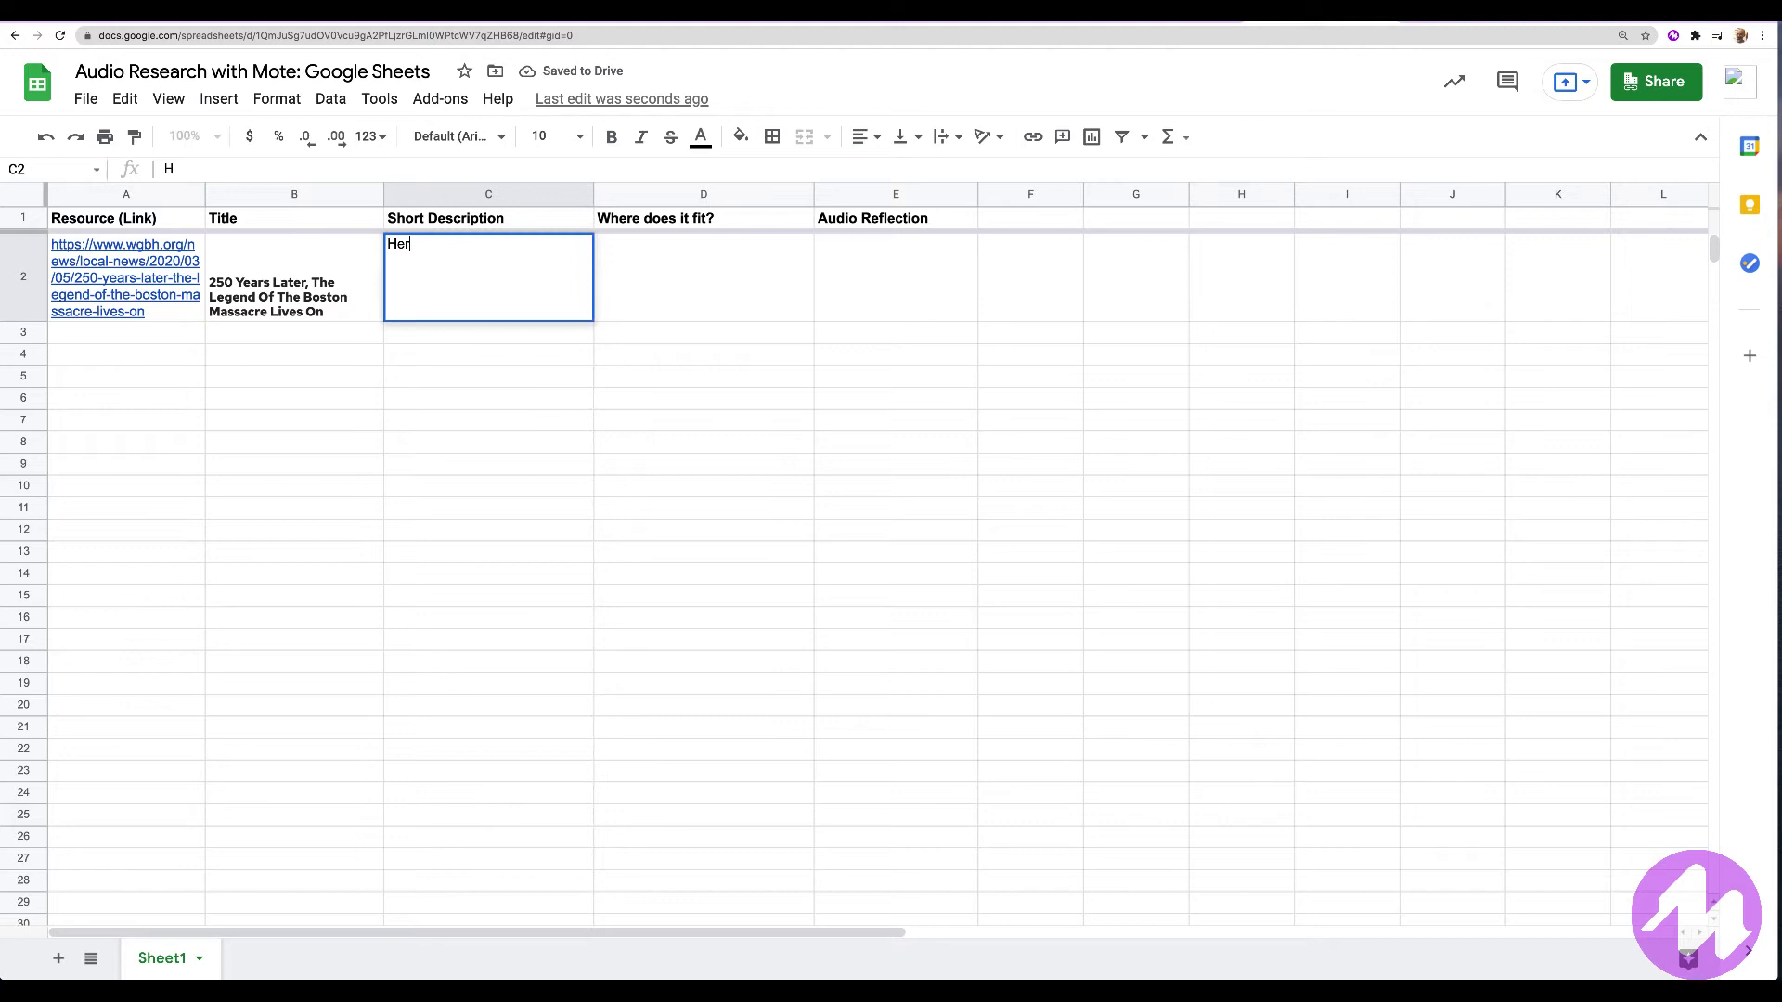
pyautogui.click(682, 266)
pyautogui.write('Ulited')
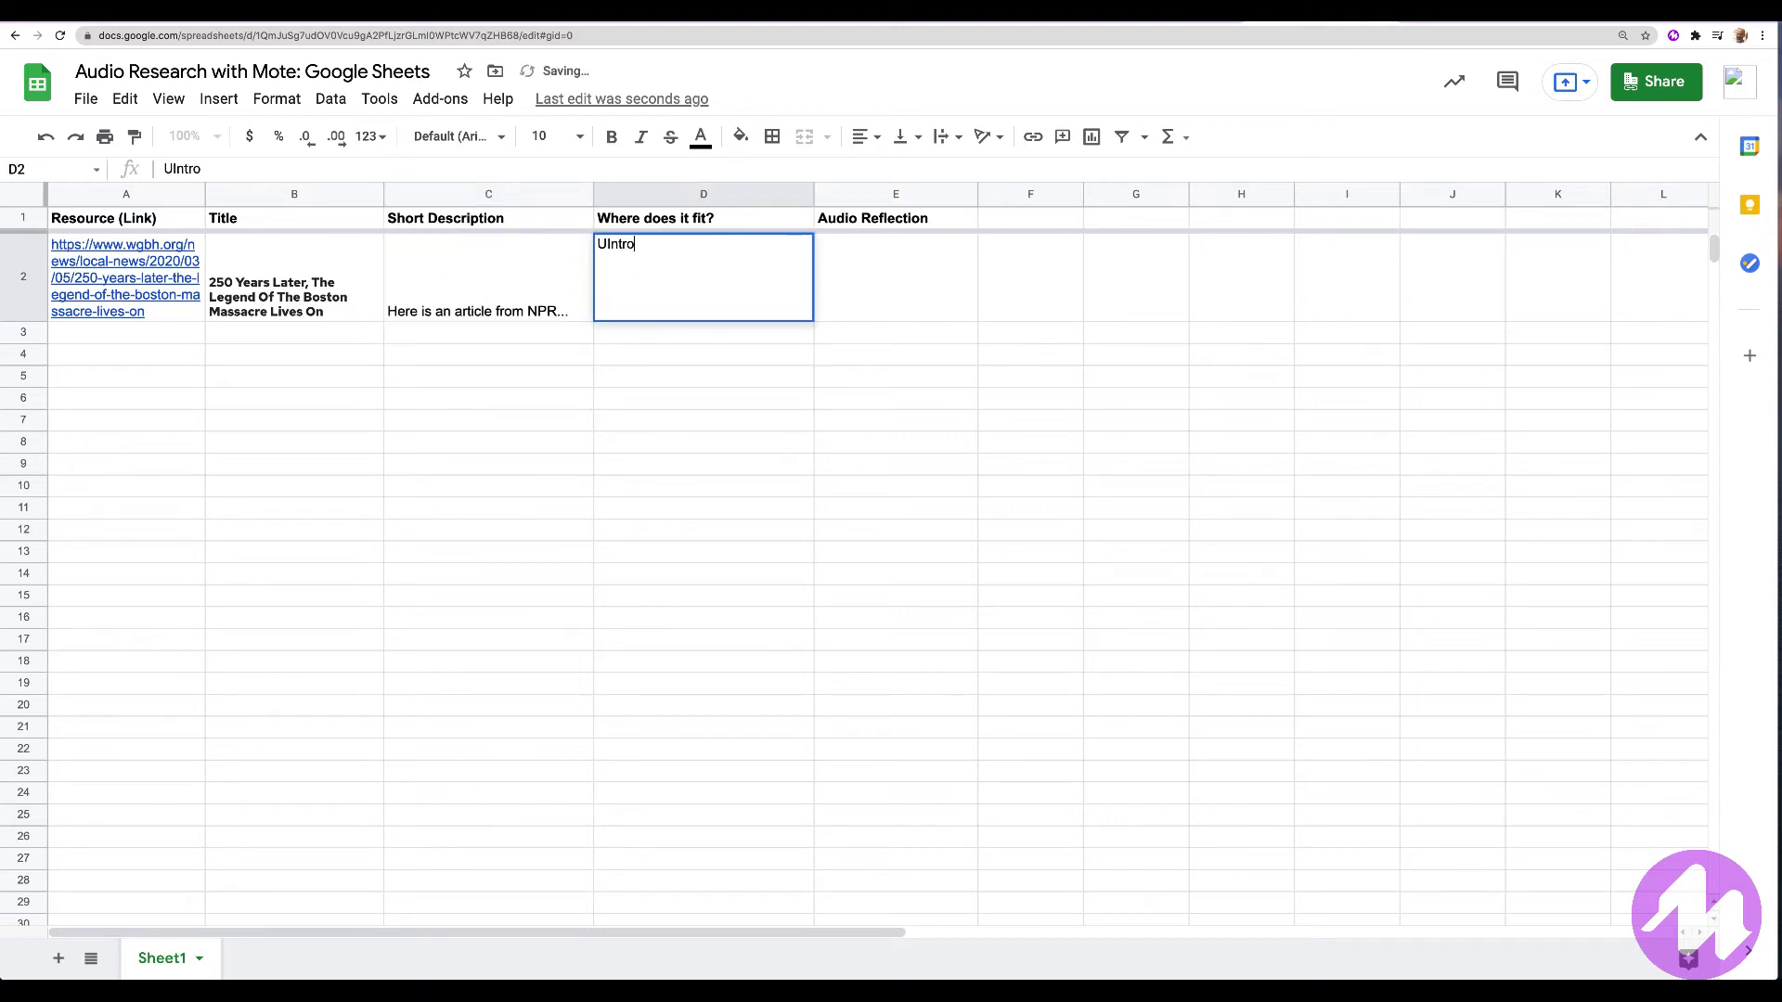
pyautogui.press('BackSpace')
pyautogui.press('BackSpace')
pyautogui.press('BackSpace')
pyautogui.press('BackSpace')
pyautogui.press('BackSpace')
pyautogui.press('BackSpace')
pyautogui.write('ub')
pyautogui.press('BackSpace')
pyautogui.press('BackSpace')
pyautogui.write('Introduction')
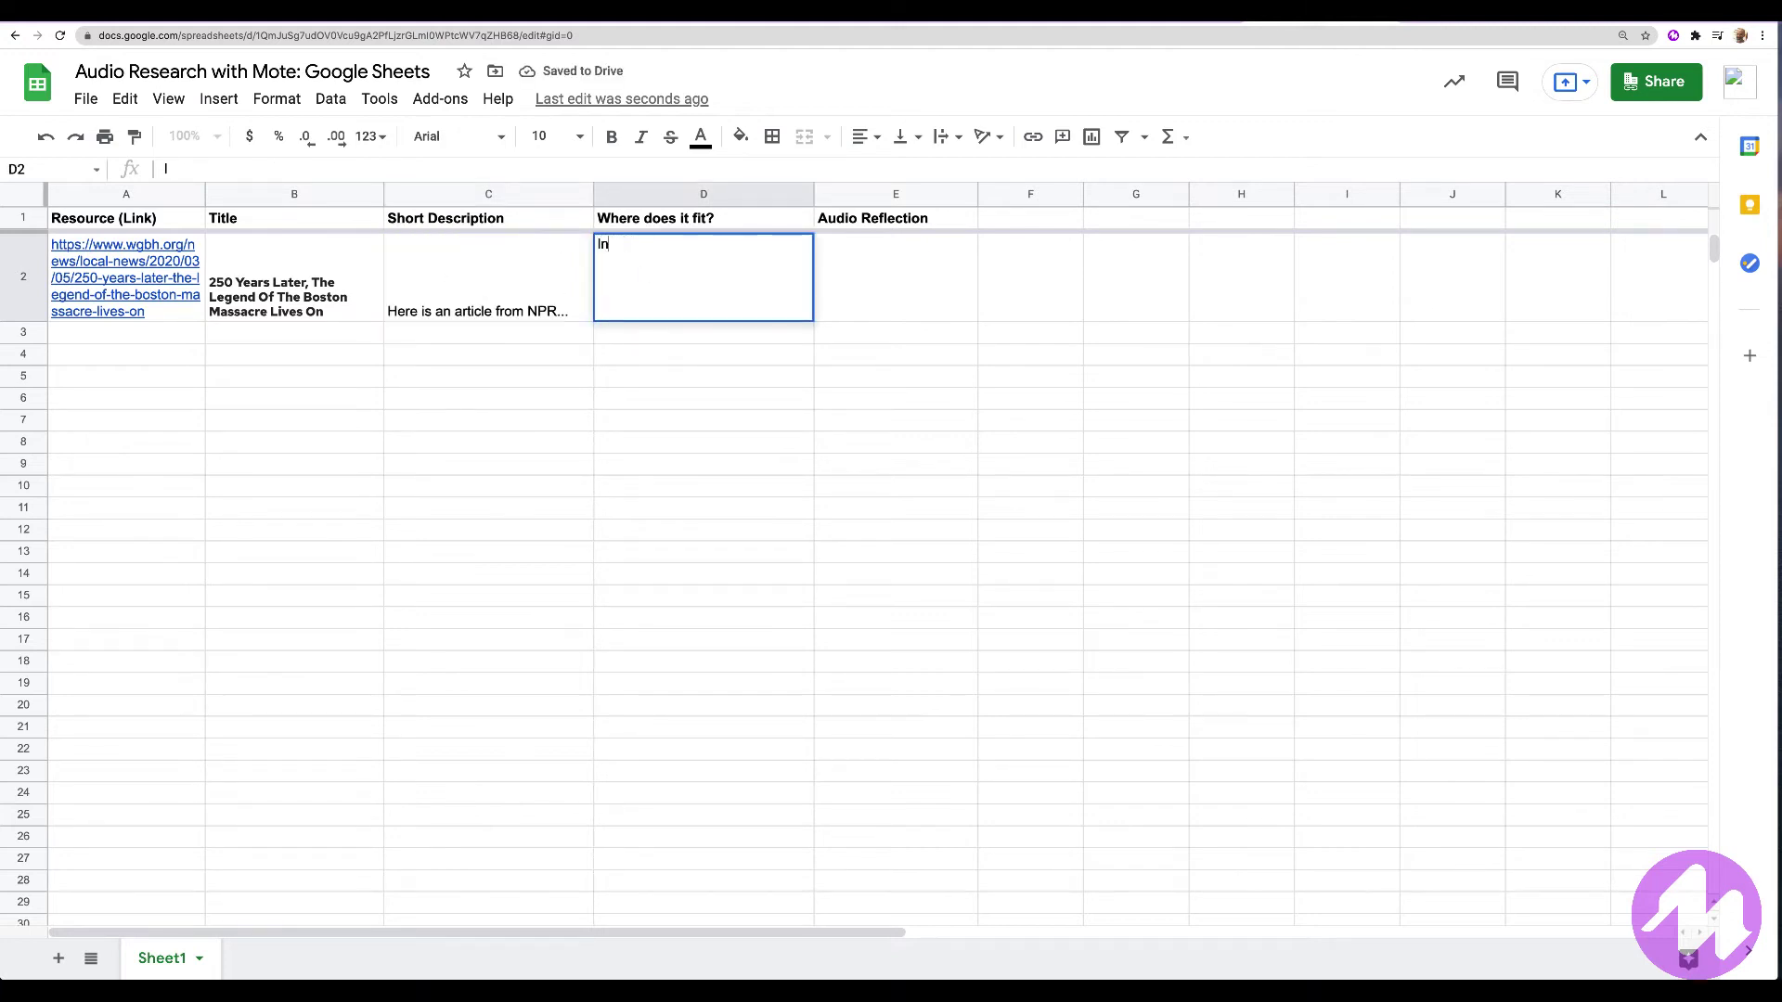
pyautogui.click(849, 290)
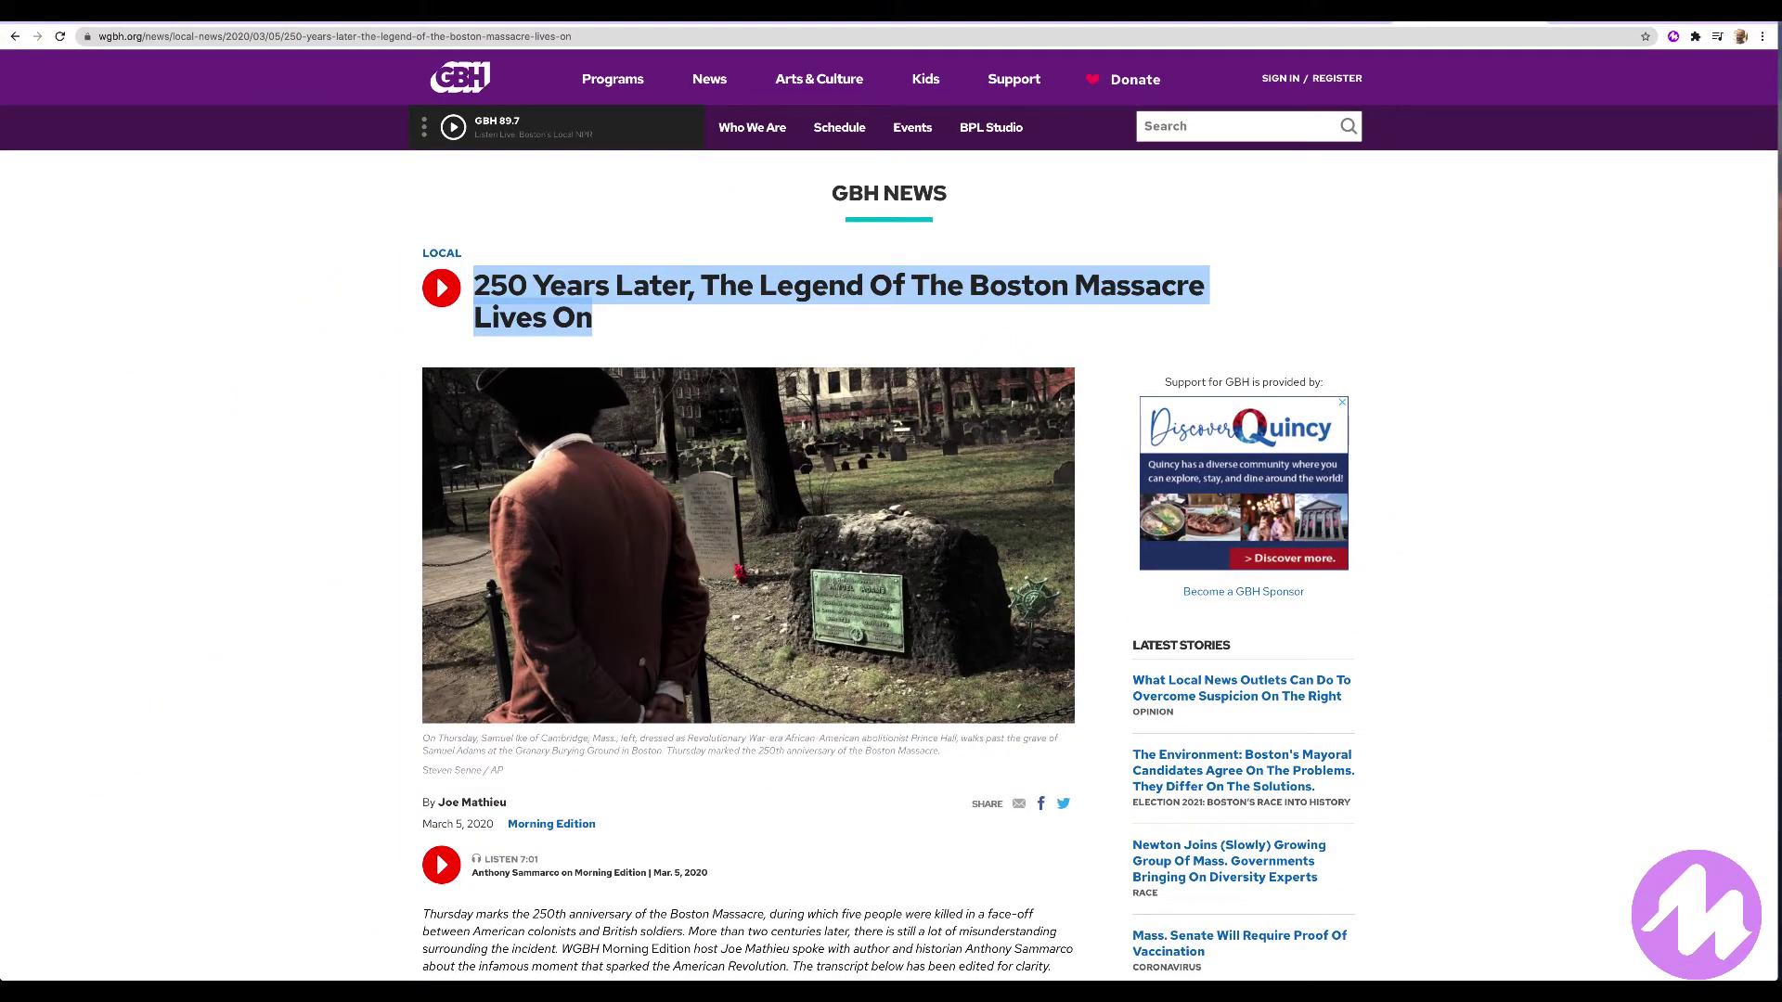
# Step: Deselect the article headline and bring up the Mote extension panel
pyautogui.click(1430, 296)
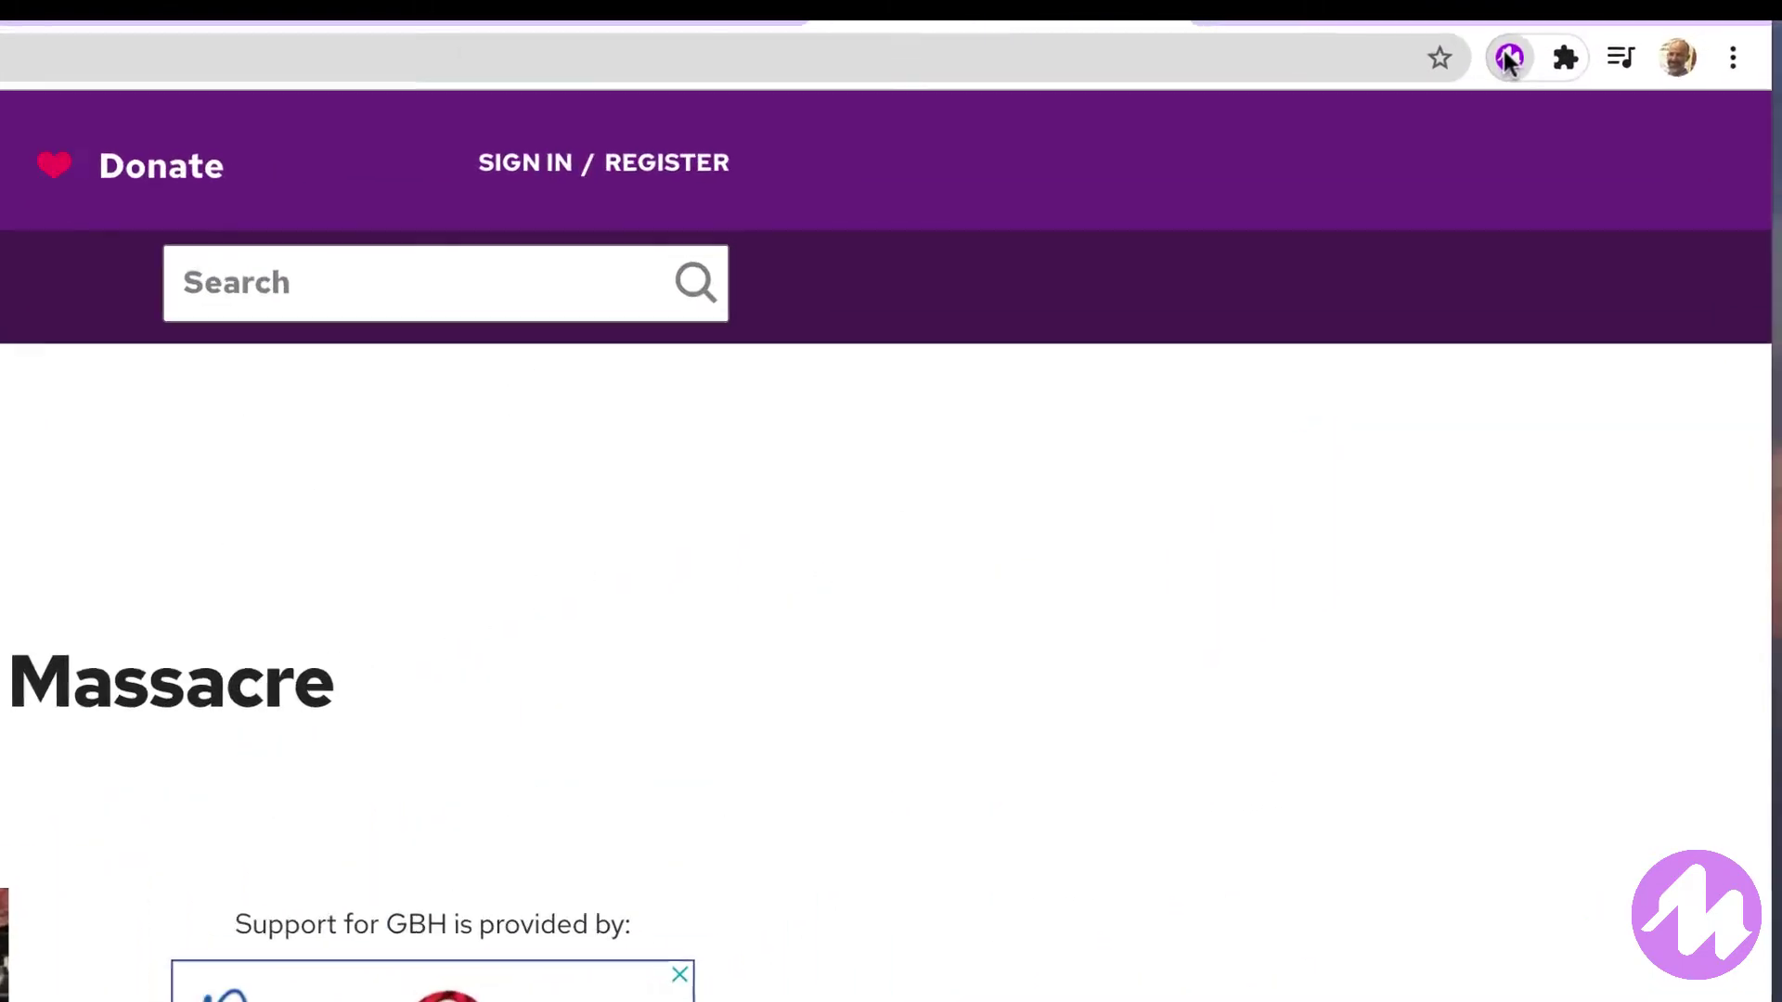
pyautogui.click(1673, 37)
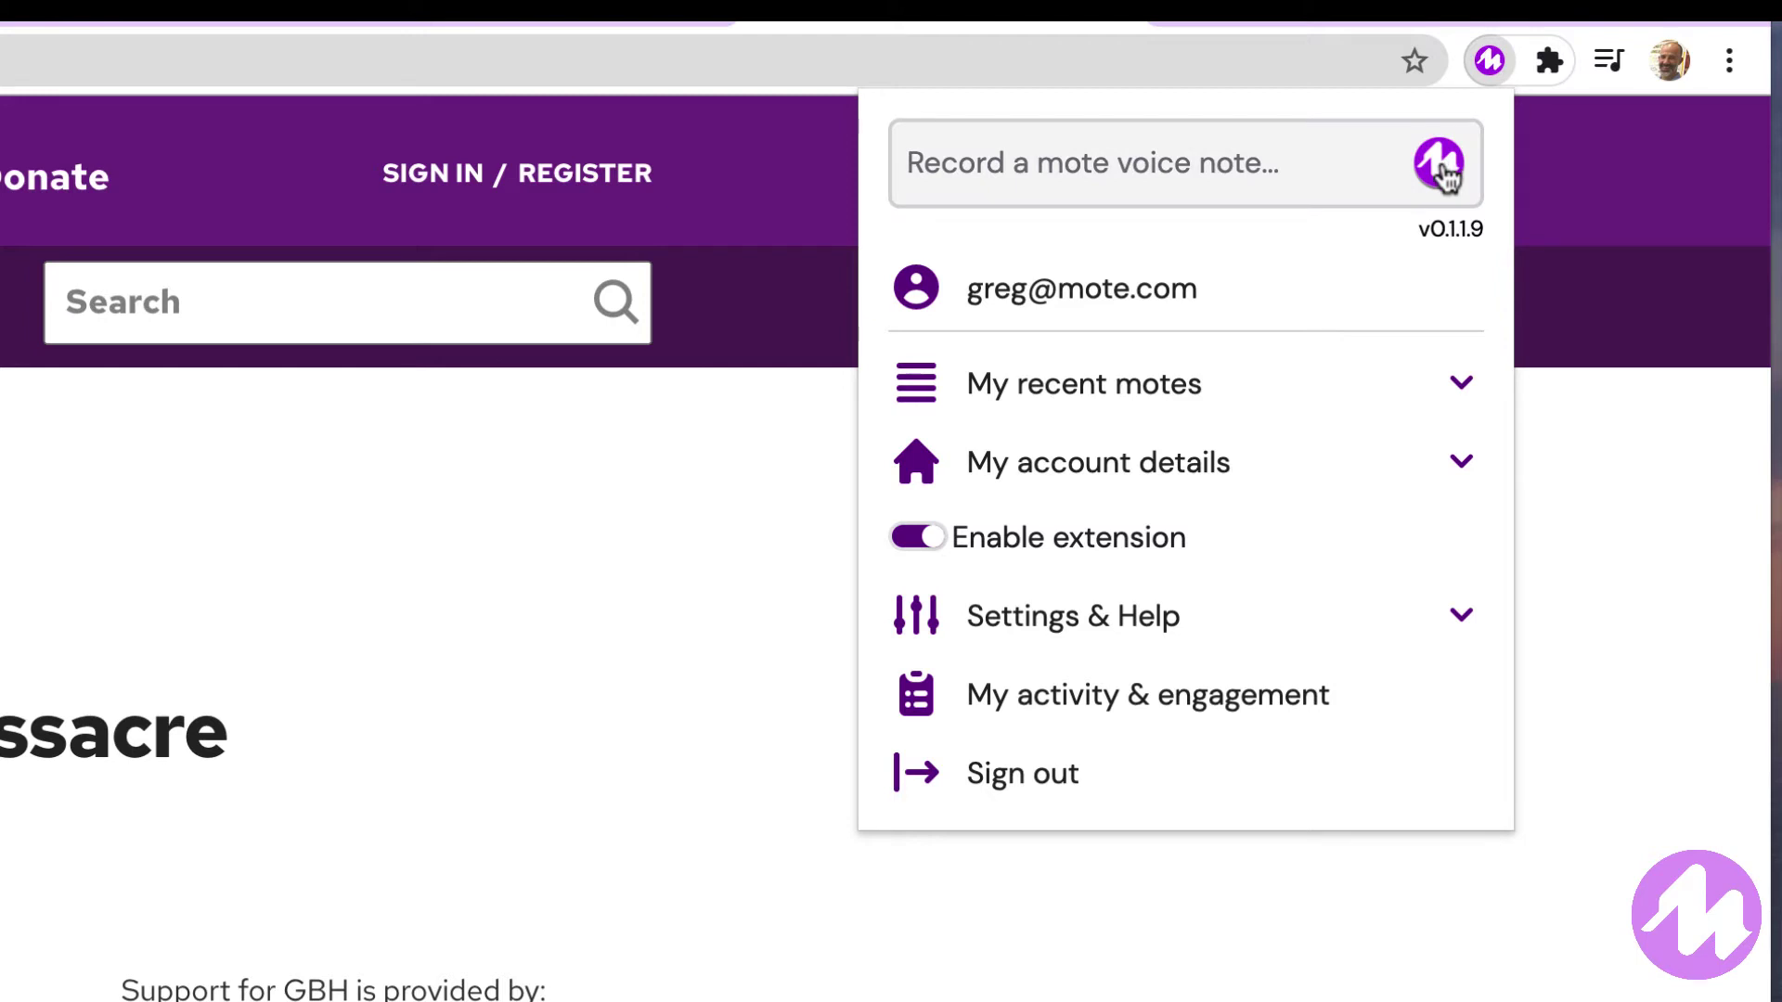
# Step: Record a 31-second spoken reflection on the article in Mote and finish it
pyautogui.click(1440, 164)
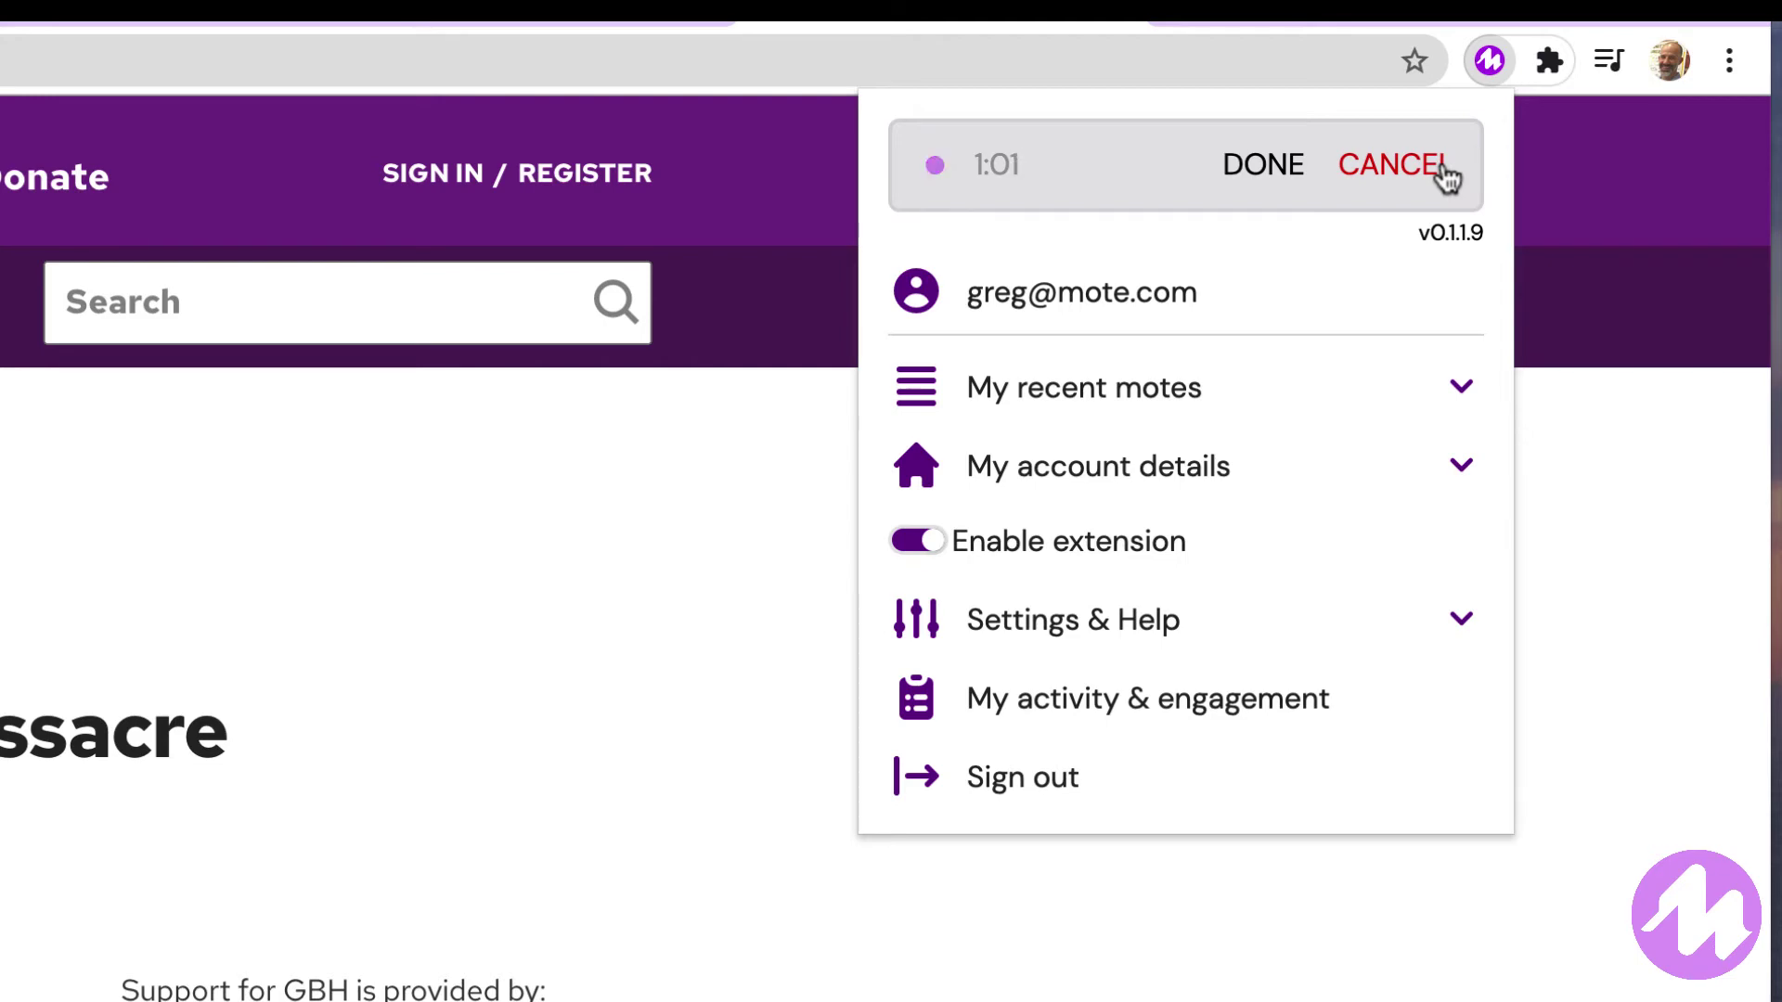
pyautogui.click(1258, 170)
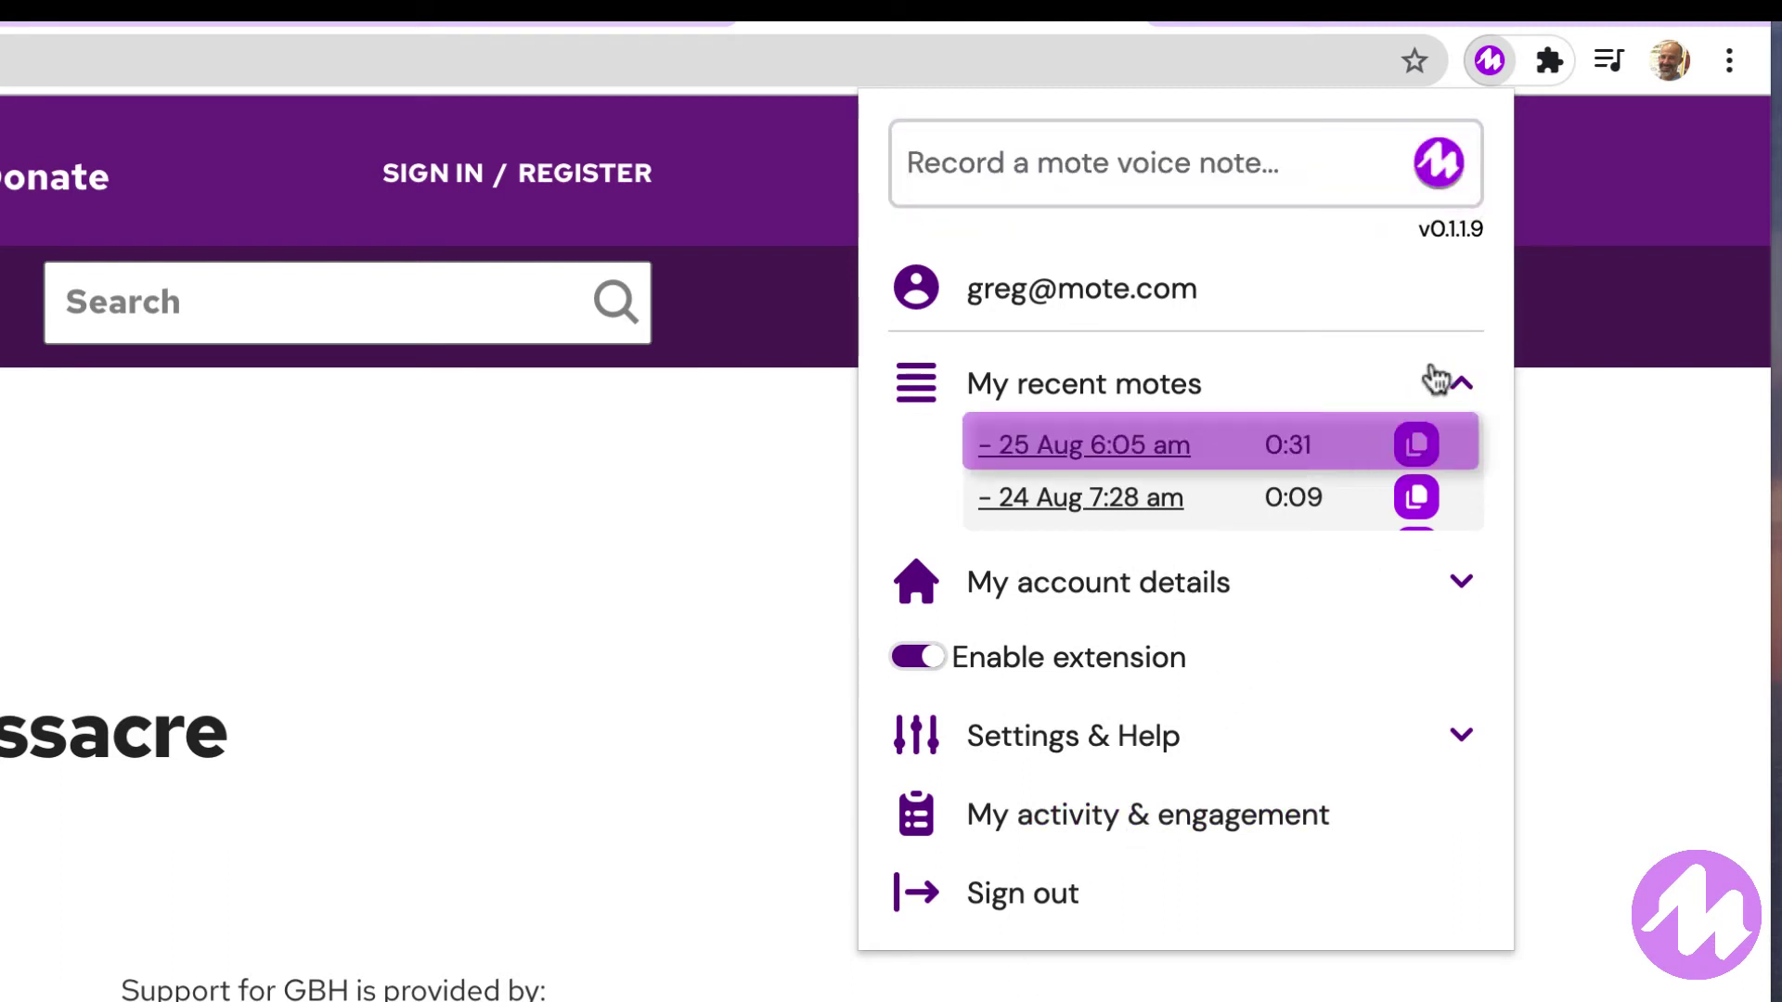
# Step: Copy the newest 31-second mote's link and return to the research log sheet
pyautogui.click(1422, 456)
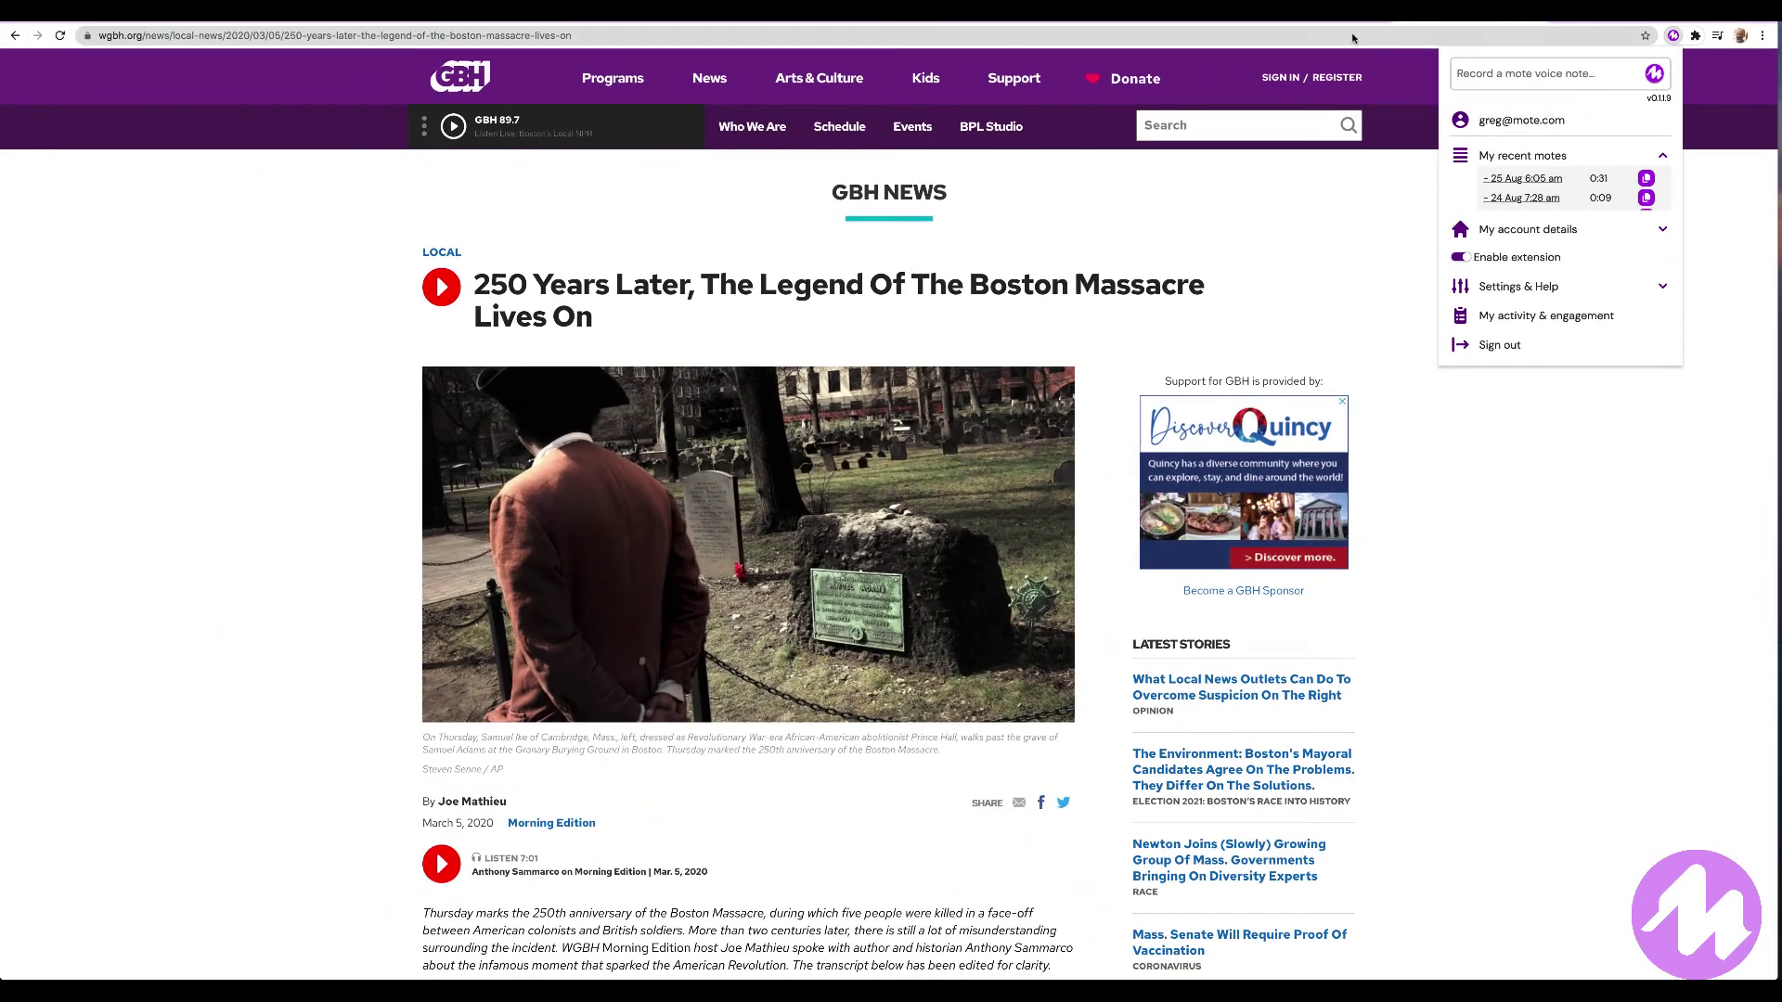
pyautogui.hotkey('ctrl', 'Tab')
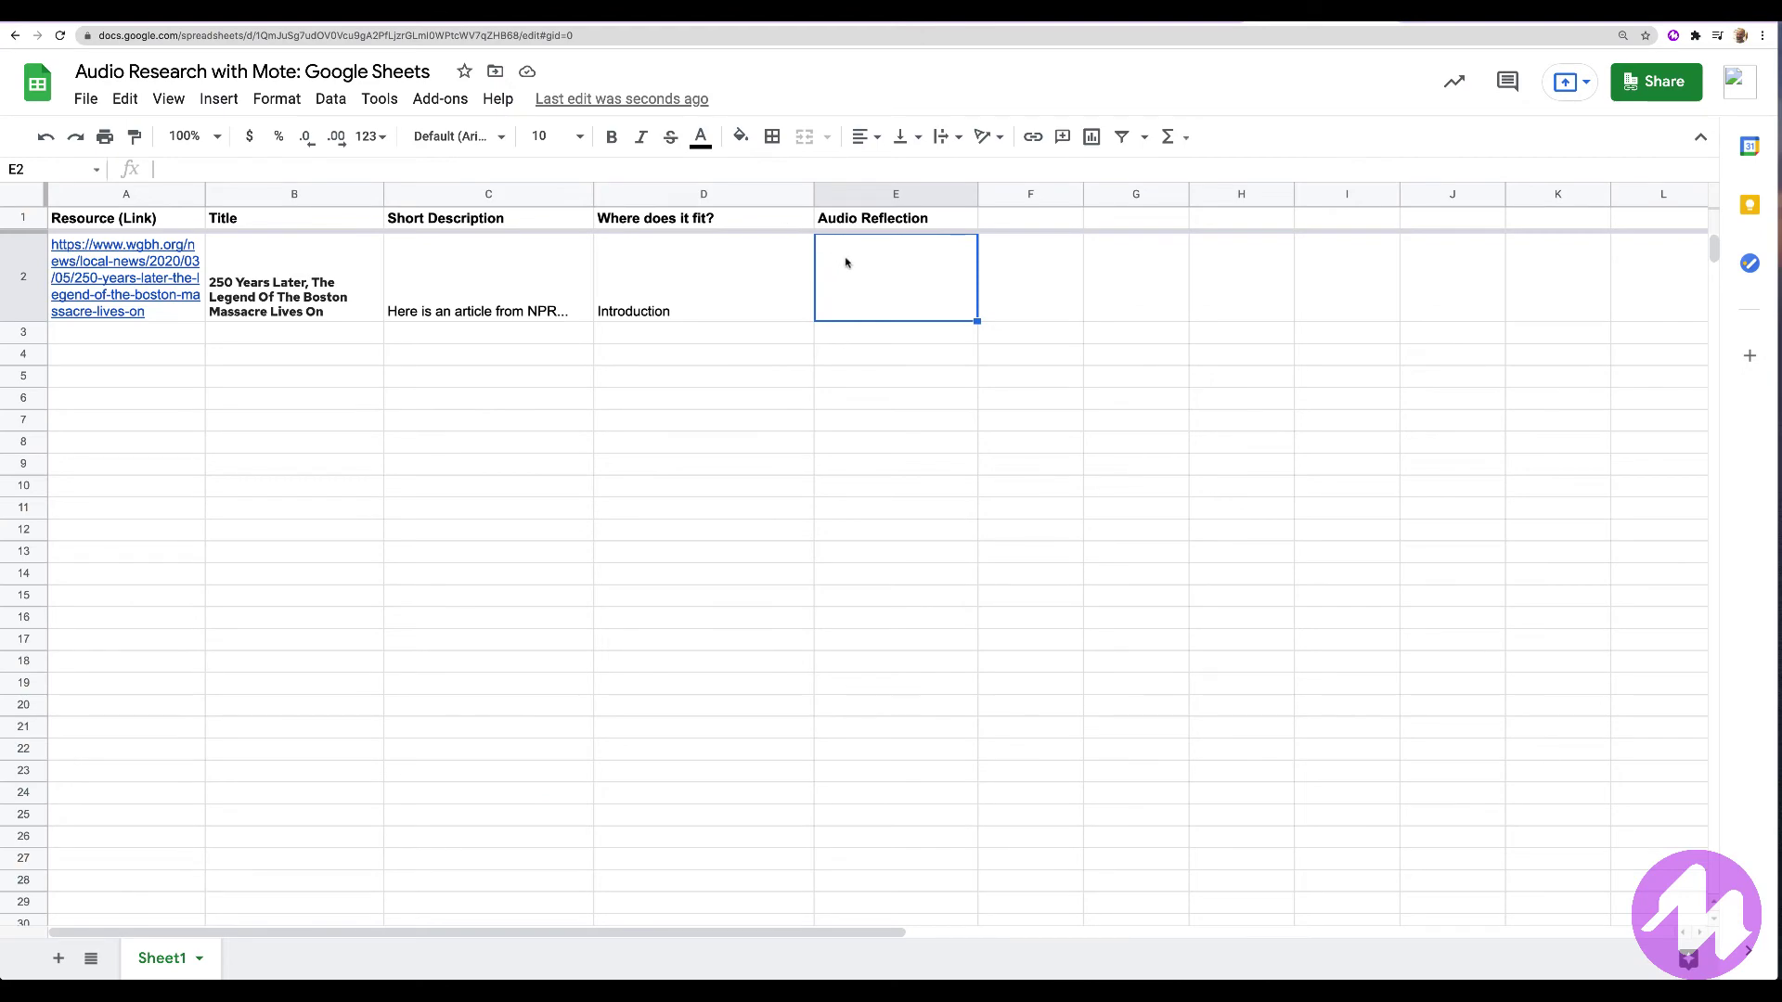
pyautogui.hotkey('ctrl', 'v')
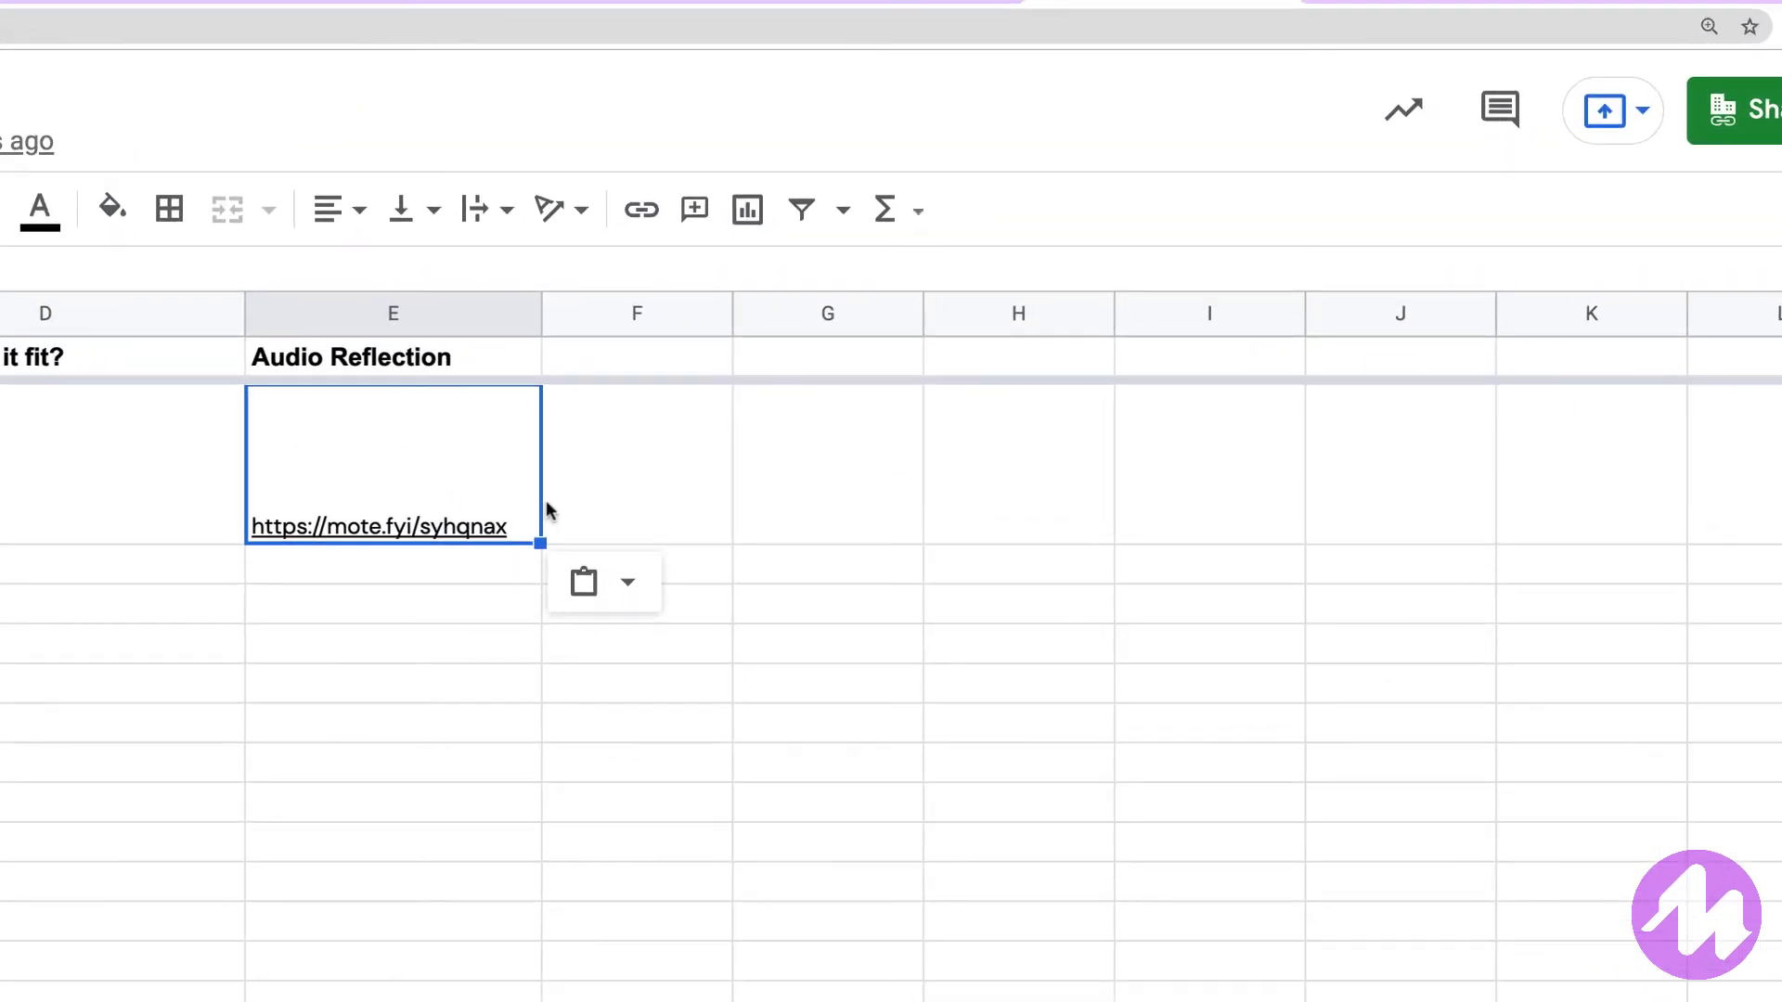
pyautogui.click(621, 488)
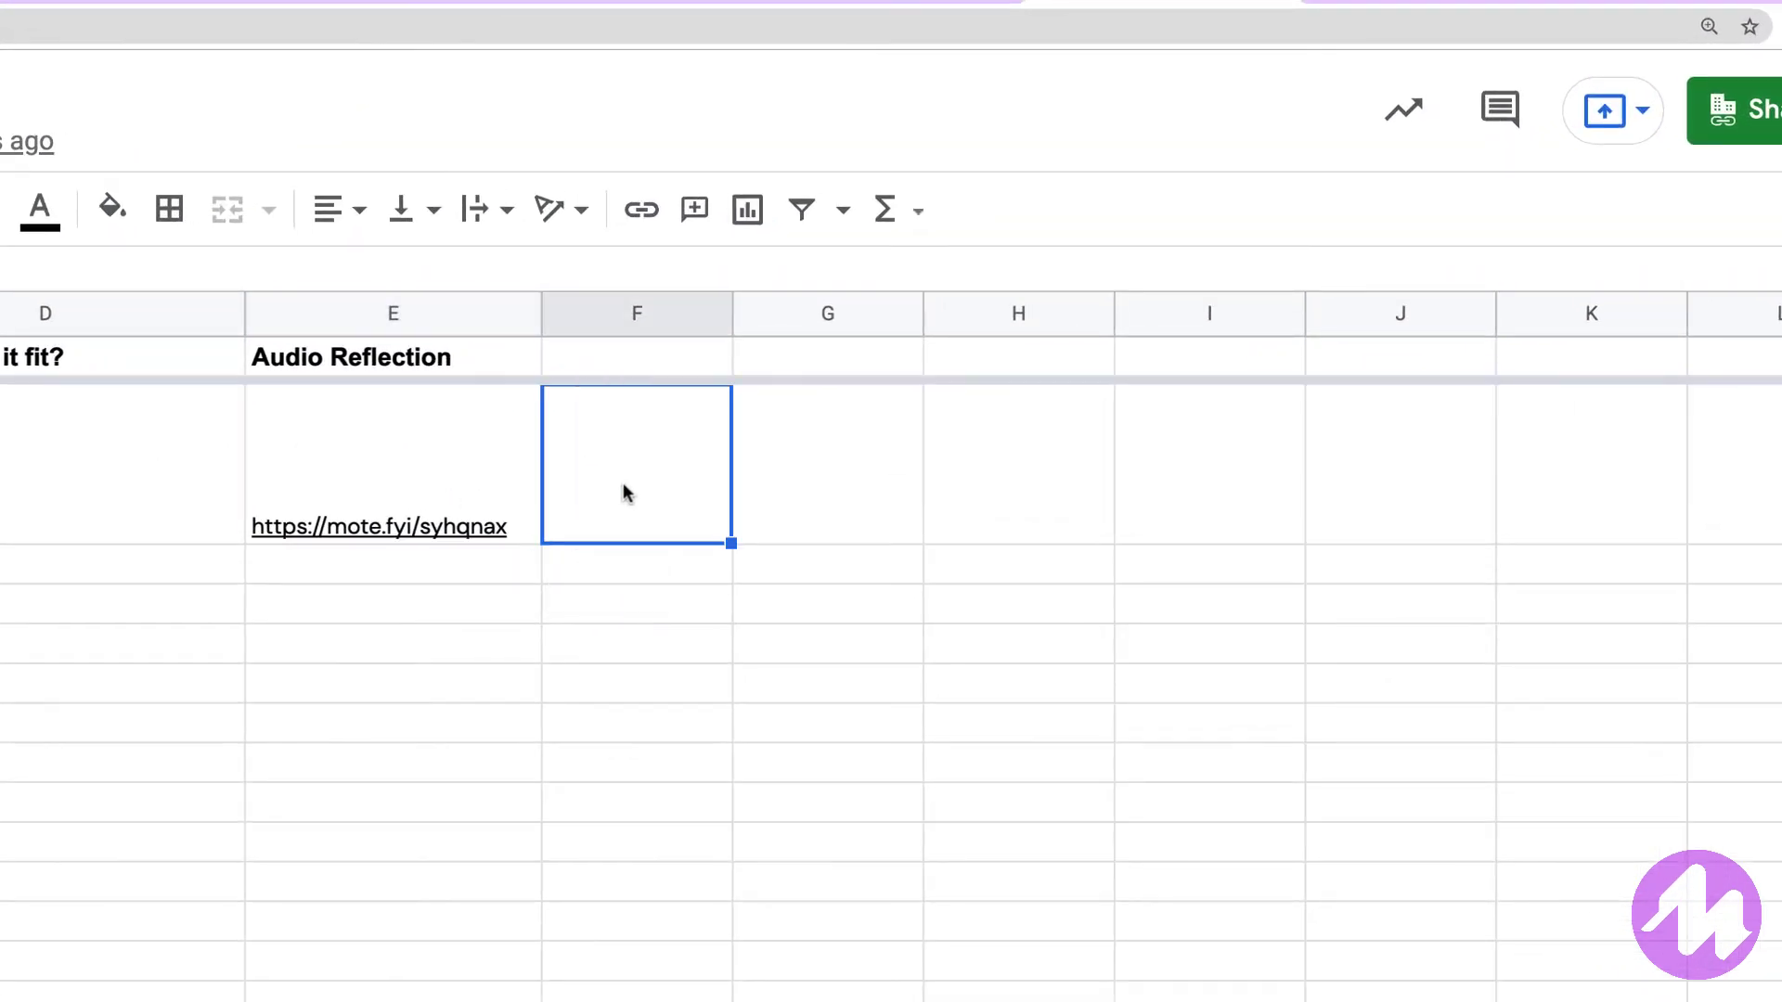
pyautogui.click(420, 527)
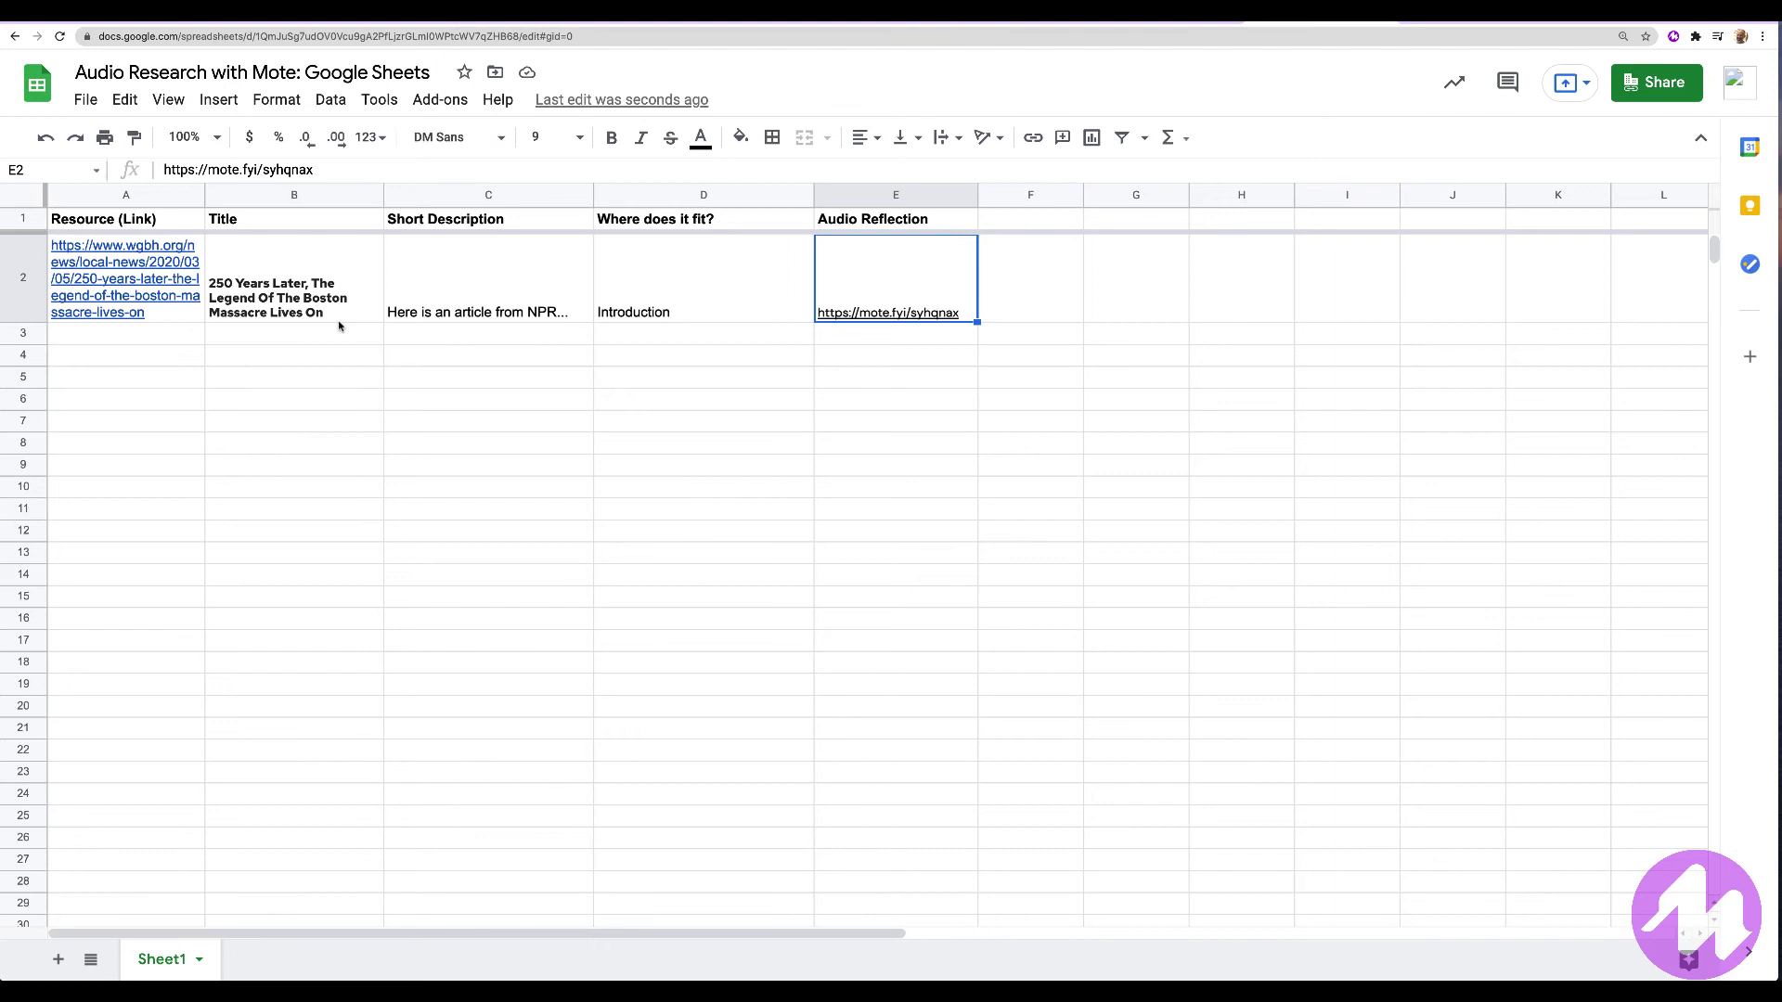
pyautogui.click(296, 311)
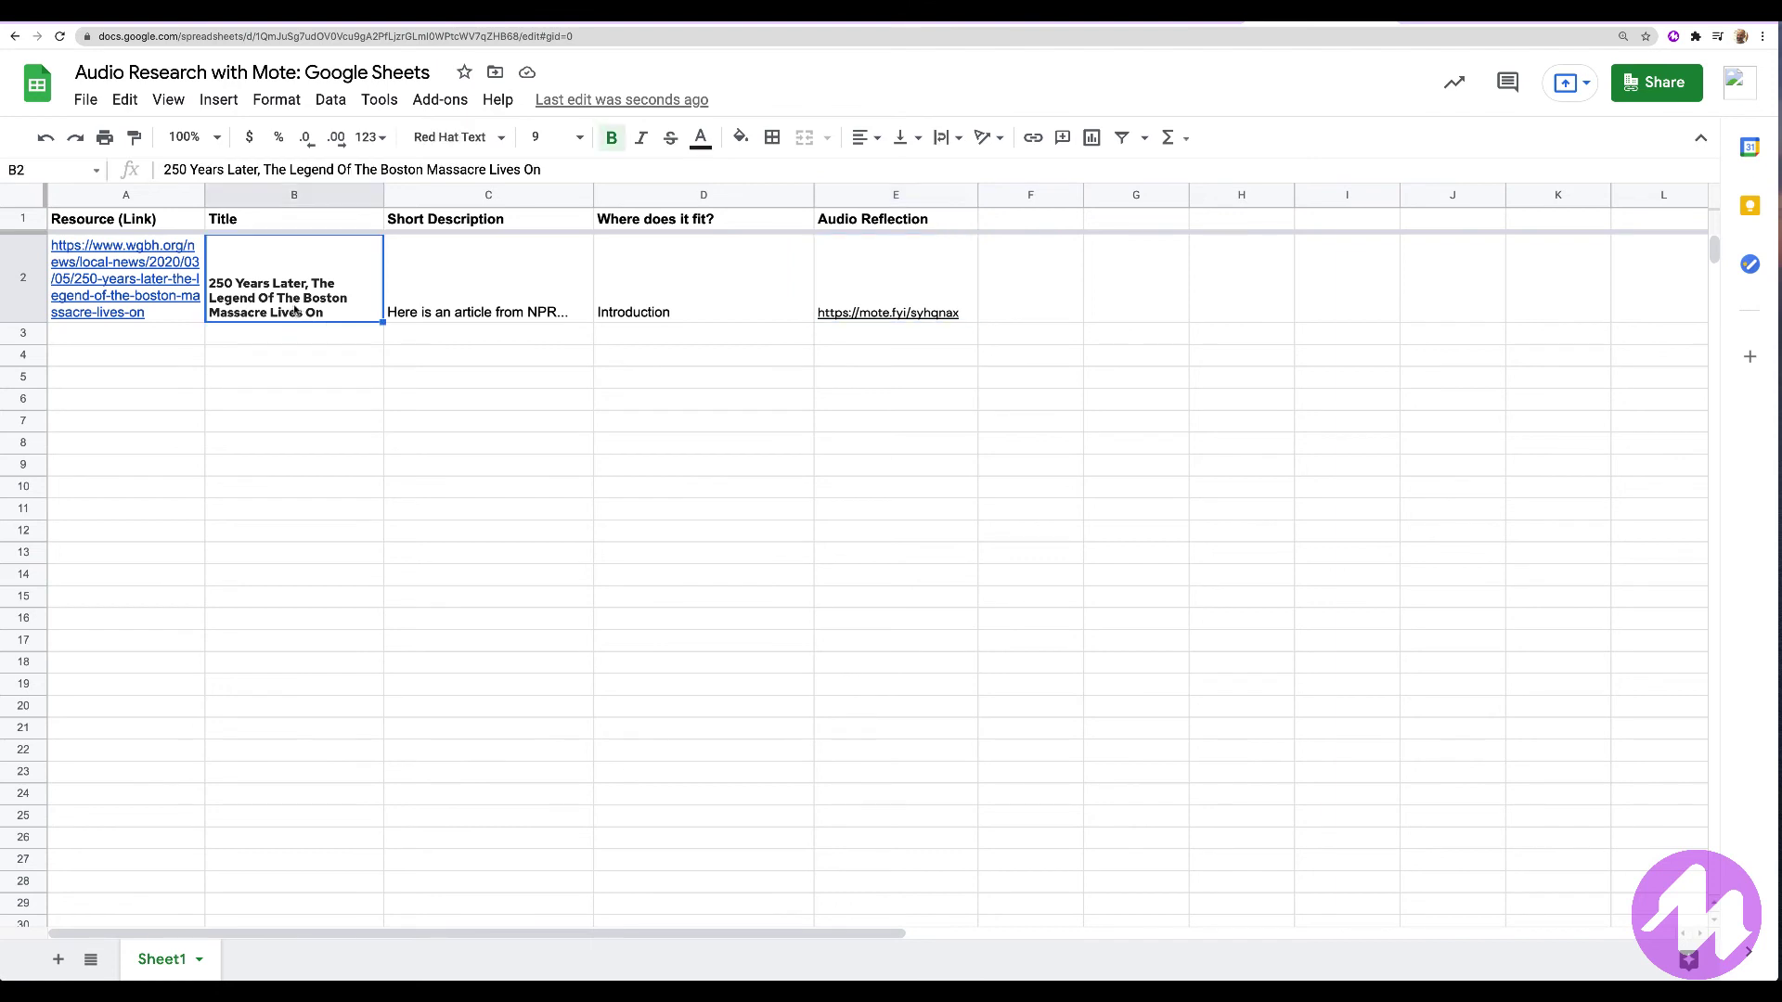
pyautogui.click(908, 288)
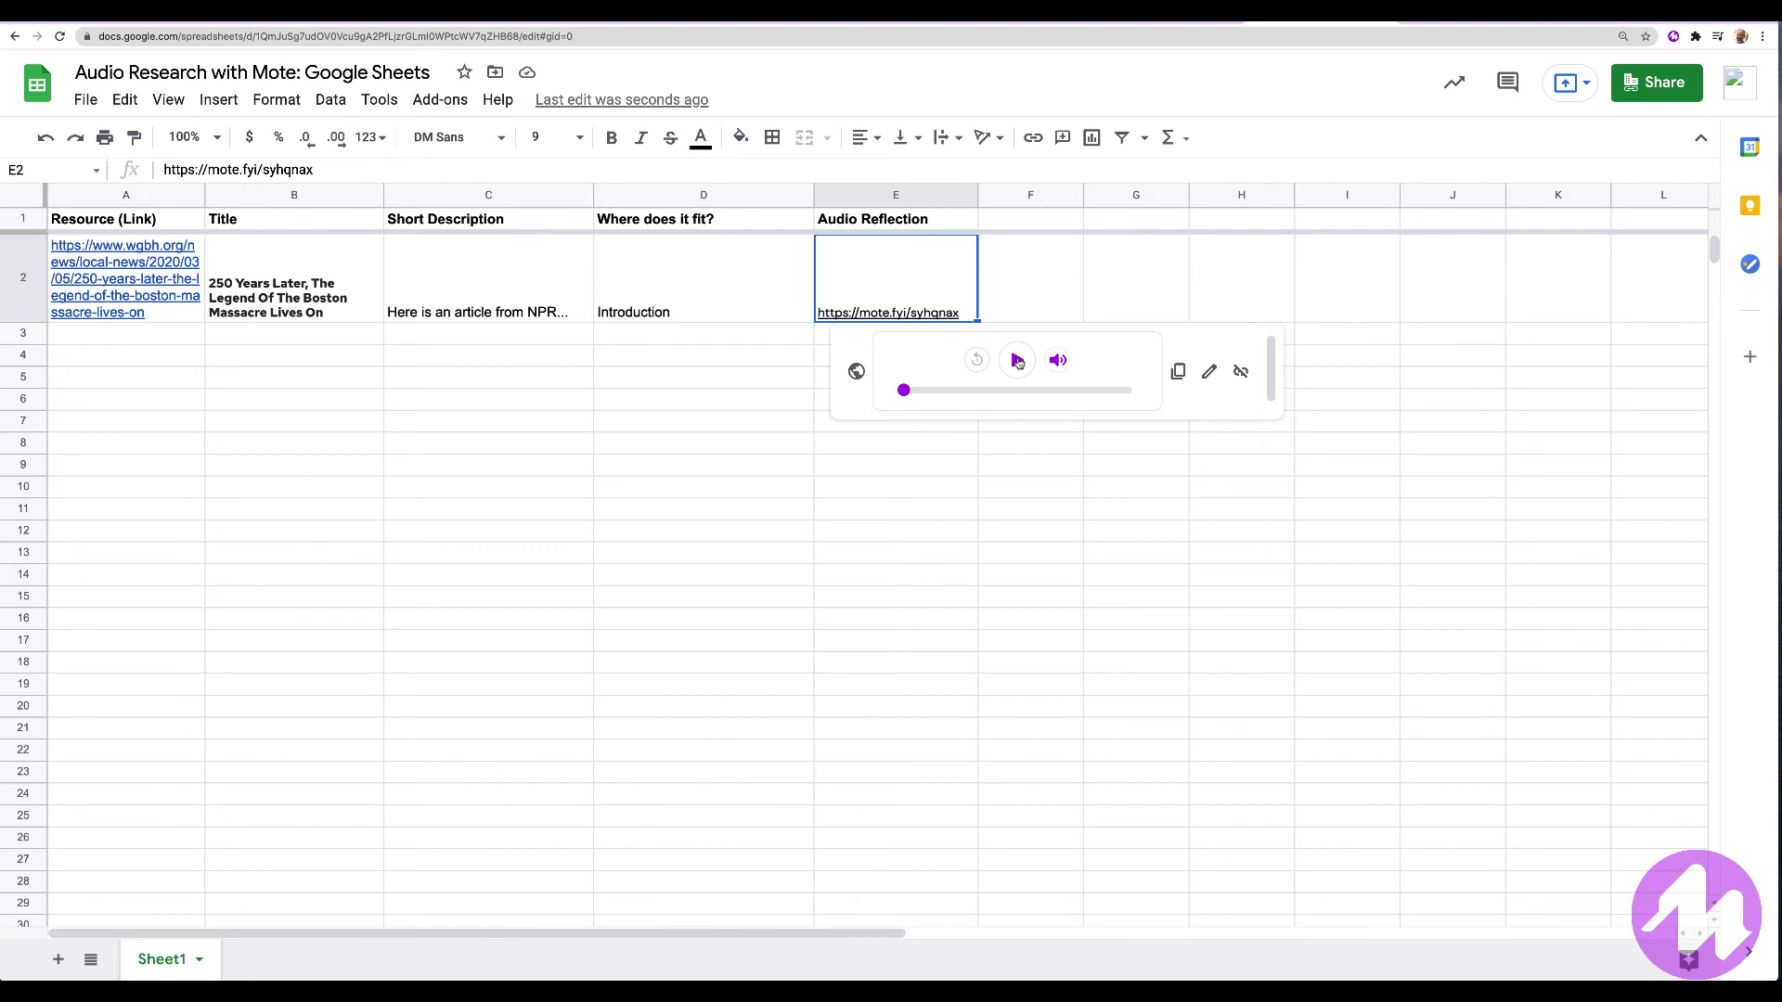
pyautogui.click(879, 502)
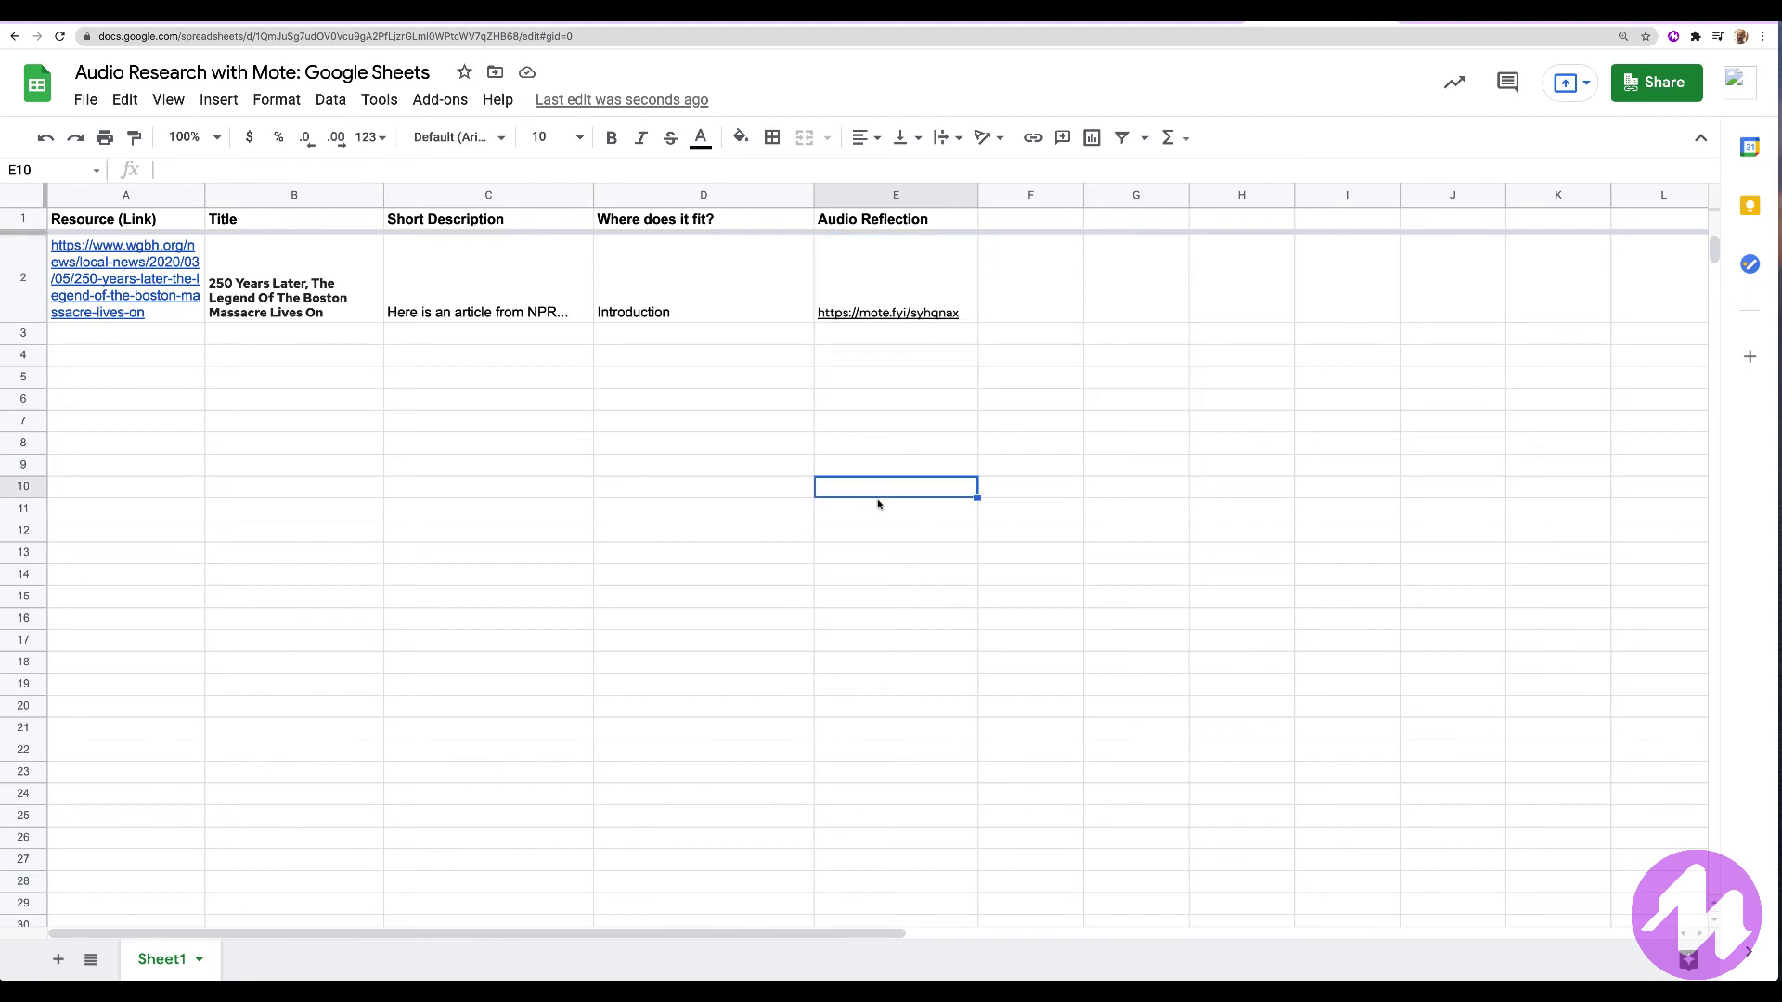